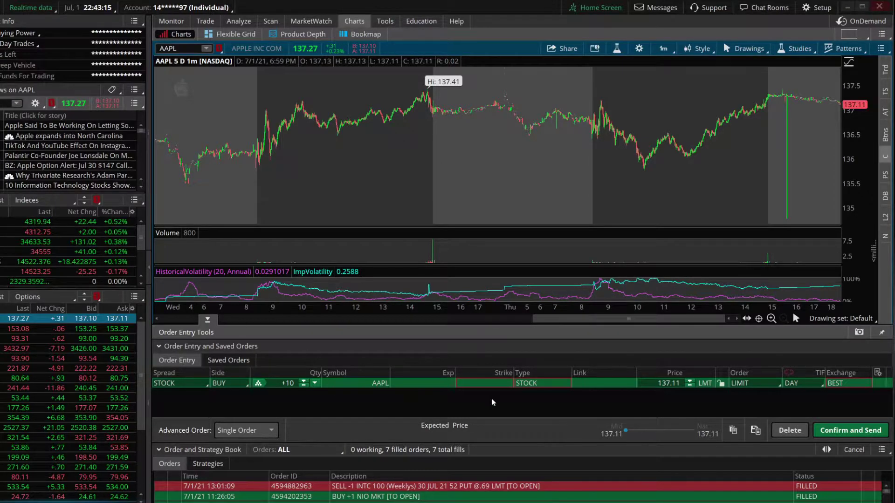
# Replace the pending AAPL order with a new 10-share limit buy at the 137.10 ask price and open its order rules
pyautogui.click(803, 432)
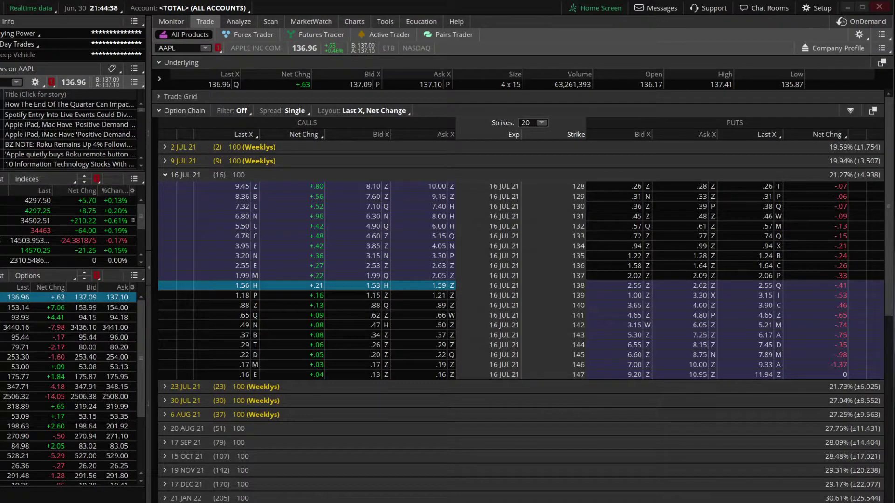
pyautogui.click(429, 86)
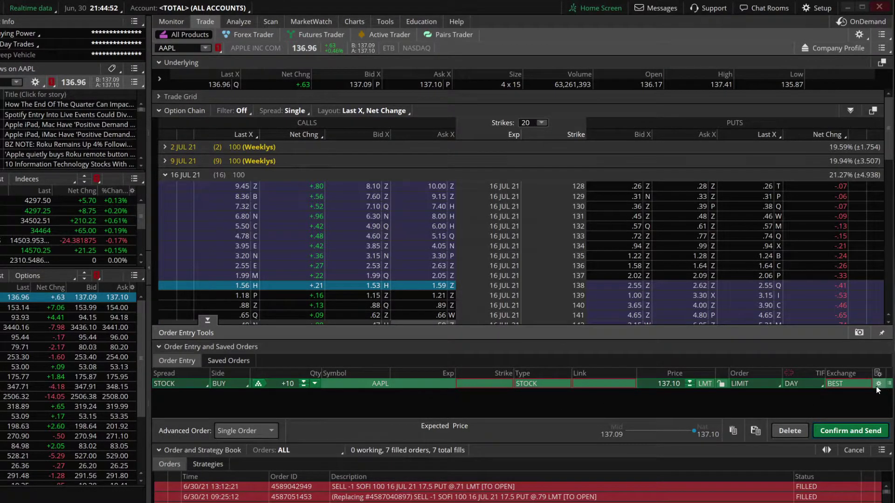
pyautogui.click(877, 384)
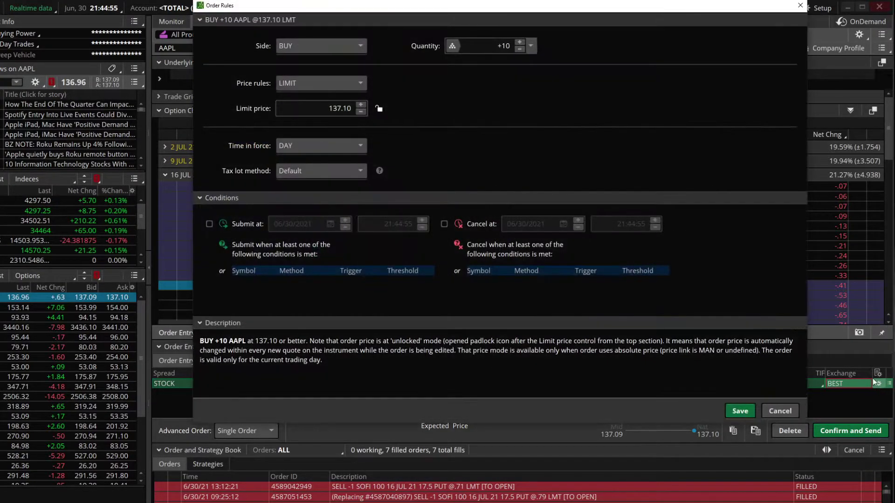
pyautogui.moveTo(356, 2); pyautogui.dragTo(331, 48)
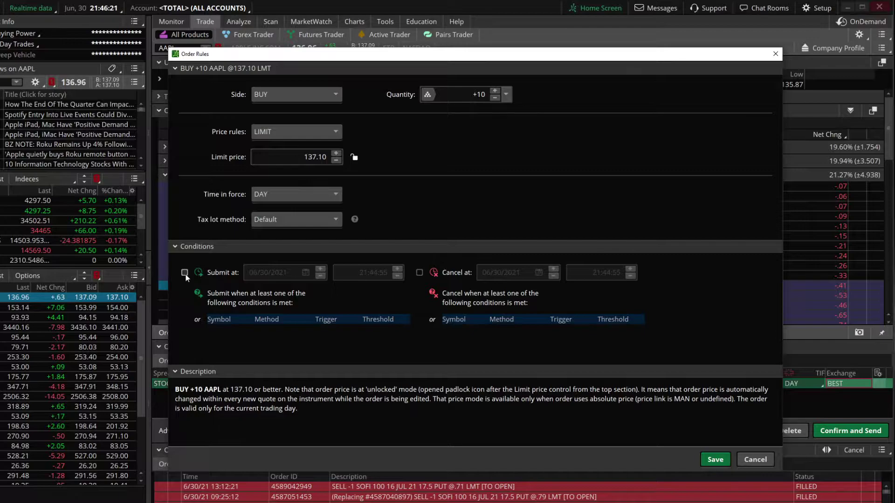
# Schedule the order's submission for 07/01/2021 at 10:00:00 in the conditions
pyautogui.click(185, 273)
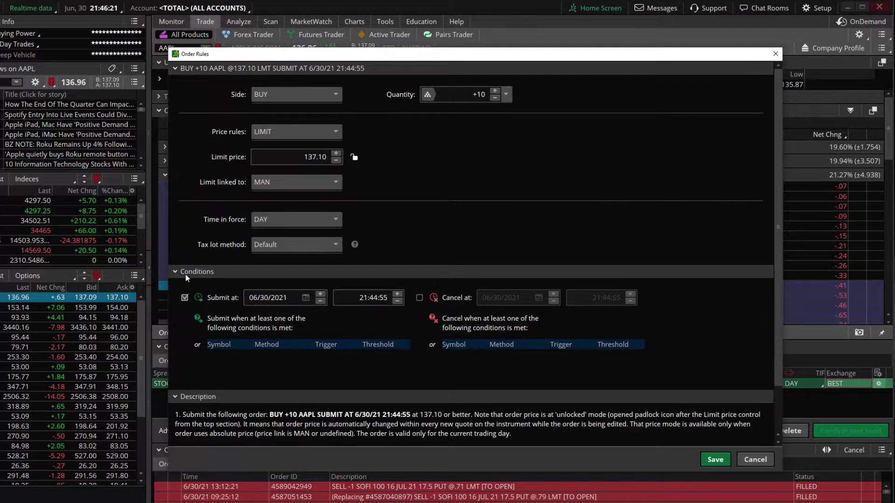
pyautogui.click(320, 295)
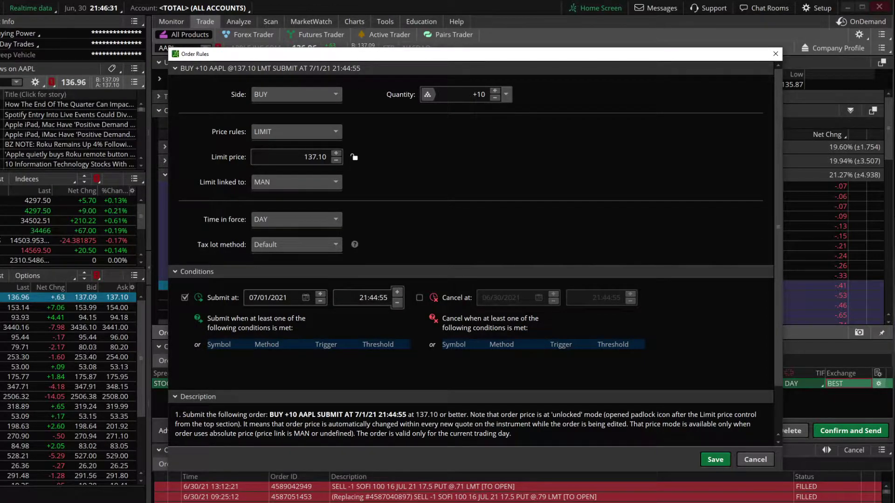
pyautogui.doubleClick(387, 297)
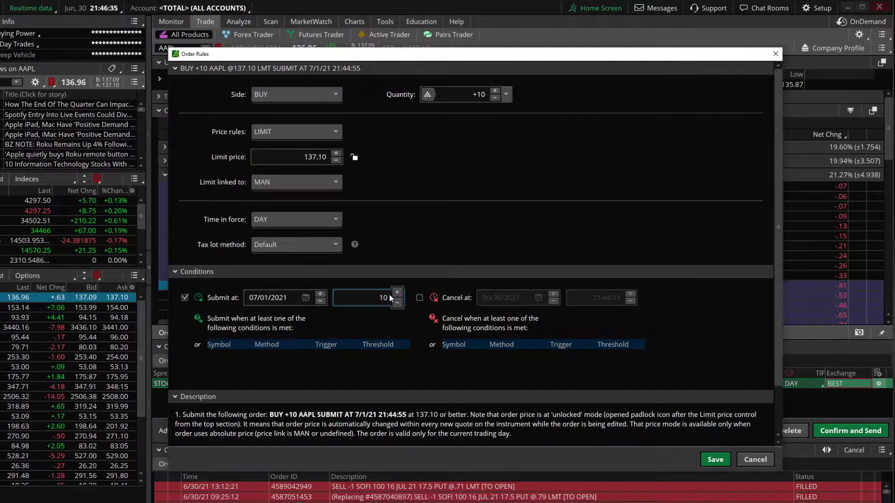
pyautogui.write('10:00:00')
# Schedule the order's cancellation for 07/01/2021 at 13:30:00 and save the order rules
pyautogui.click(418, 297)
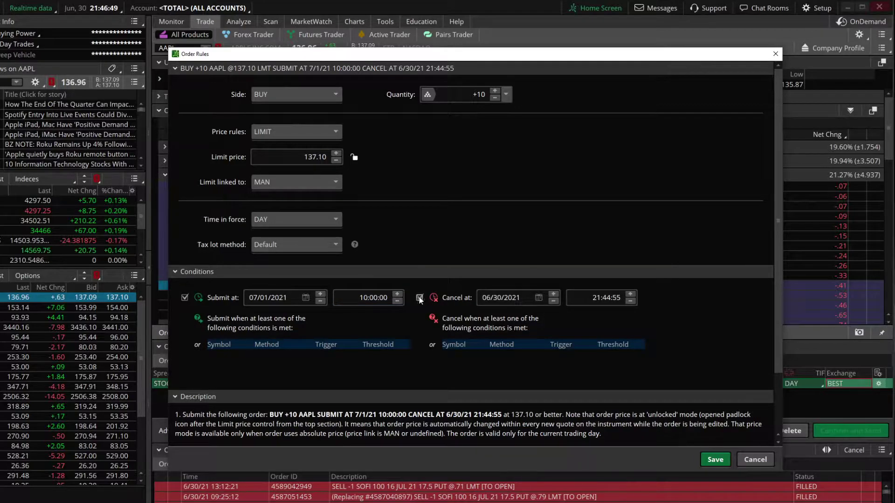
pyautogui.click(552, 293)
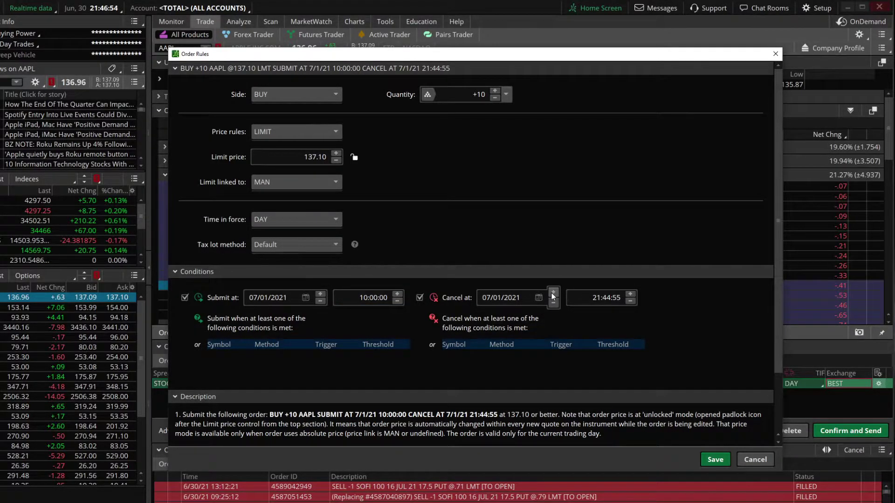
pyautogui.press('Tab')
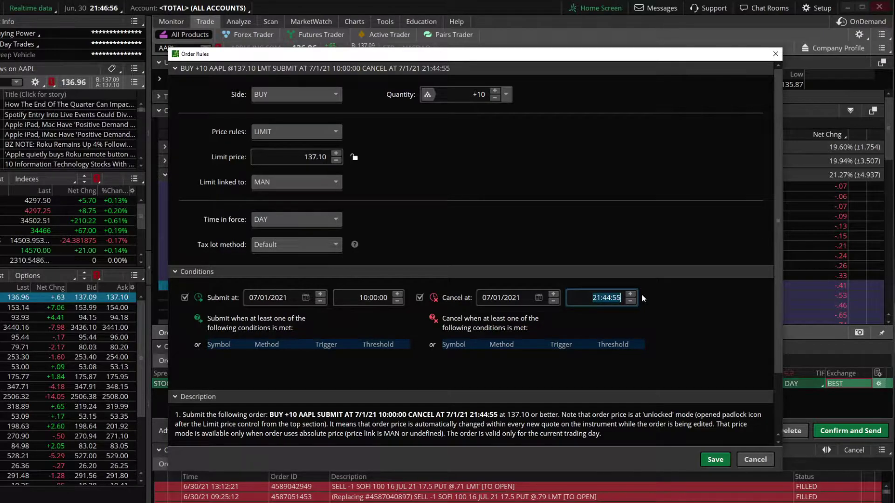
pyautogui.write('13:30:00')
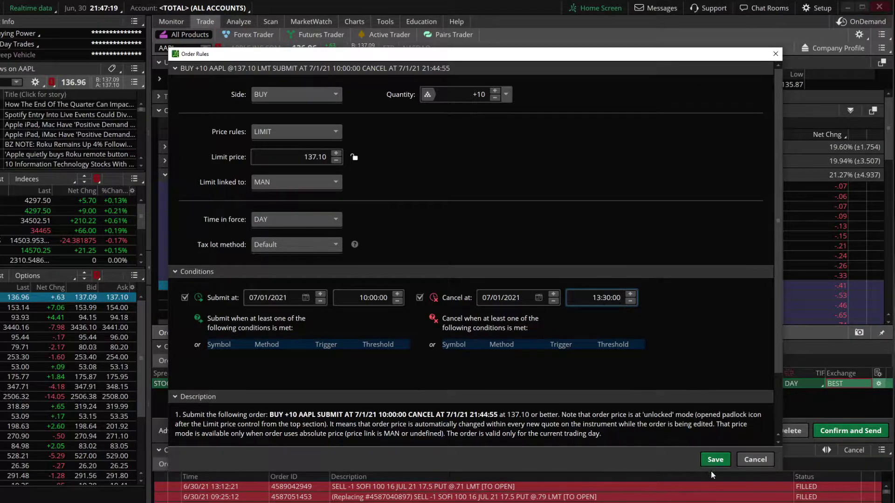
pyautogui.click(714, 459)
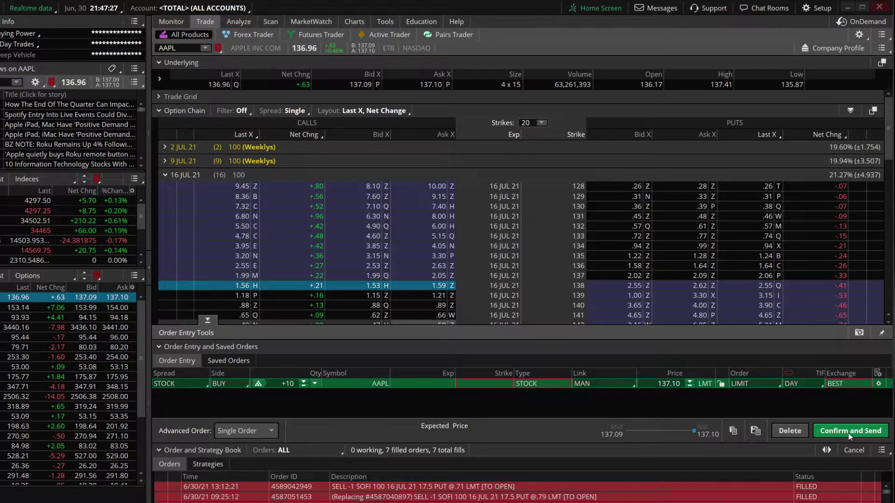
# Delete the scheduled order, create a fresh 10-share AAPL limit buy from the underlying's ask price, and open its order rules
pyautogui.click(877, 384)
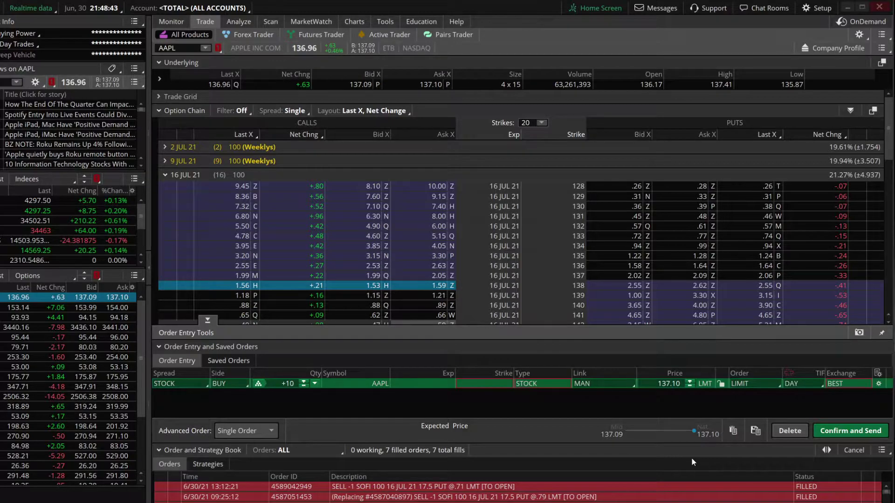
pyautogui.click(781, 435)
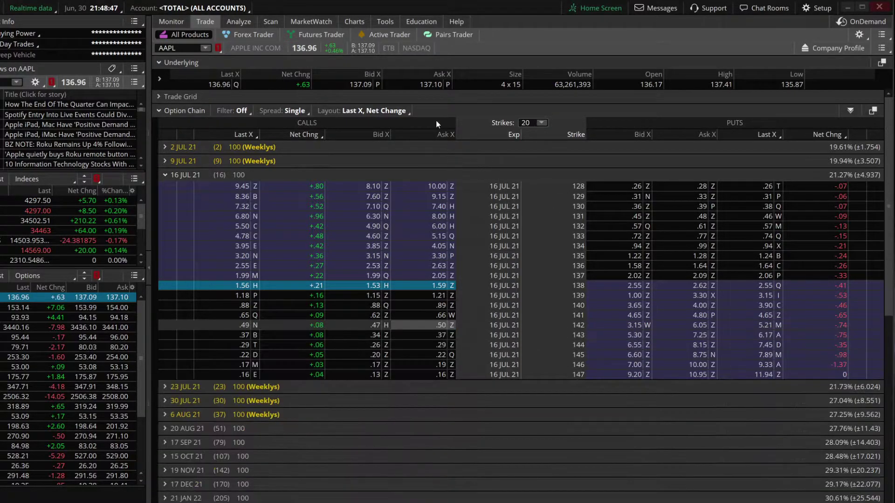
pyautogui.click(426, 84)
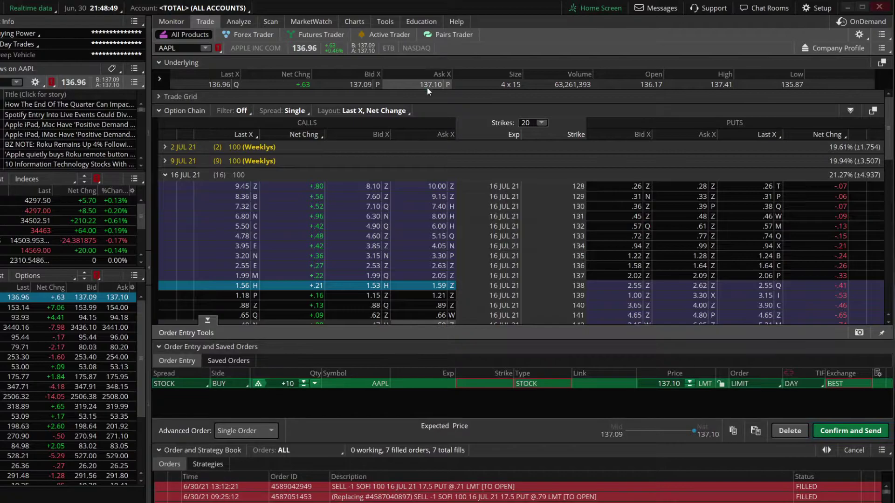
pyautogui.click(878, 384)
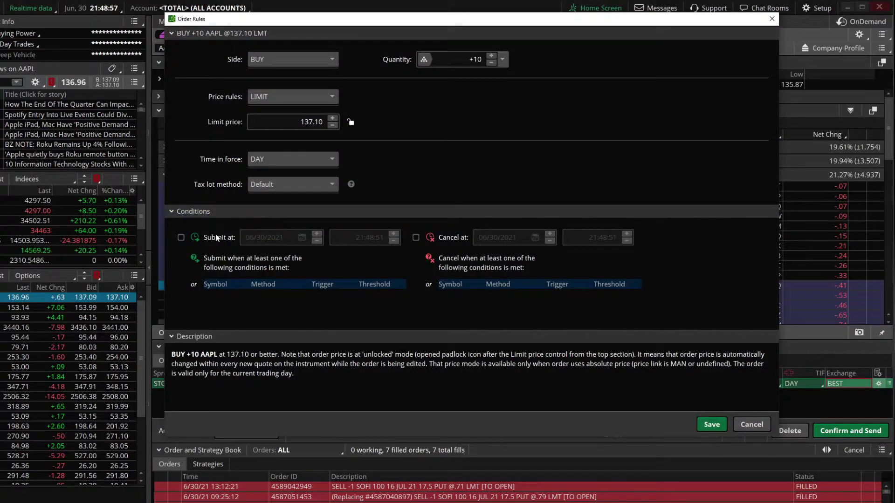
# Add a submit condition for the symbol AAPL and open the custom study editor as its method
pyautogui.click(221, 297)
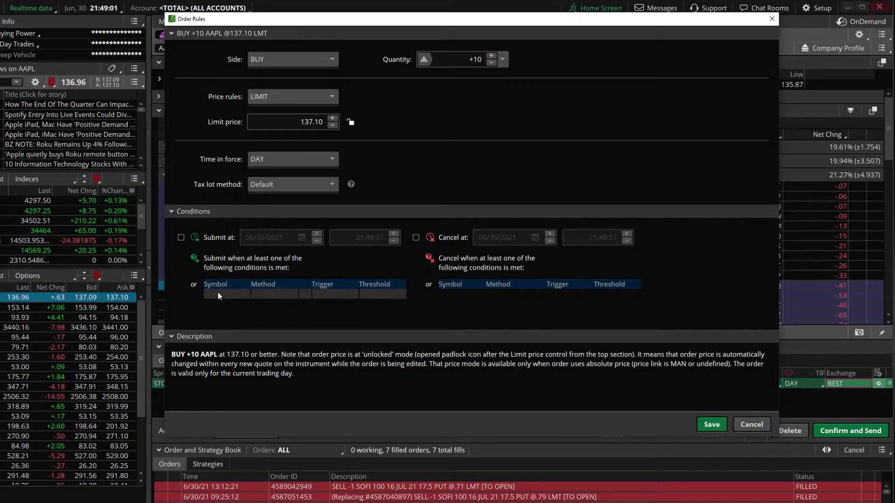
pyautogui.click(217, 292)
pyautogui.write('AAPL')
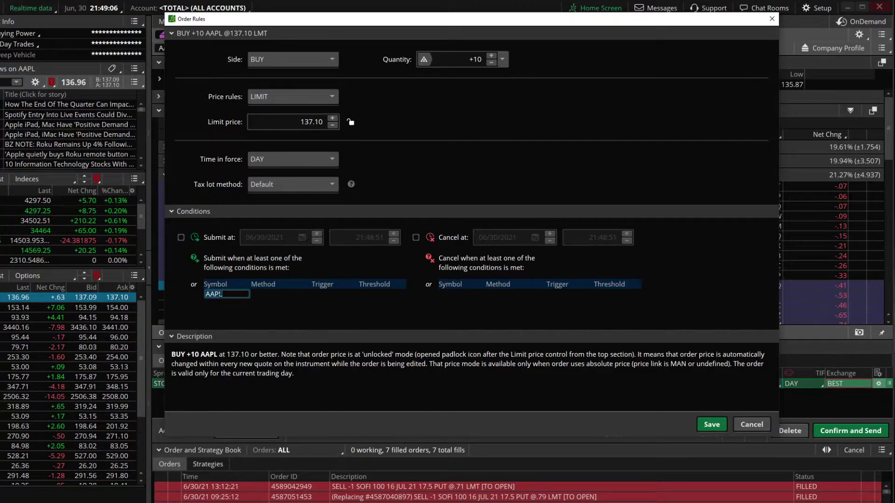
pyautogui.click(276, 295)
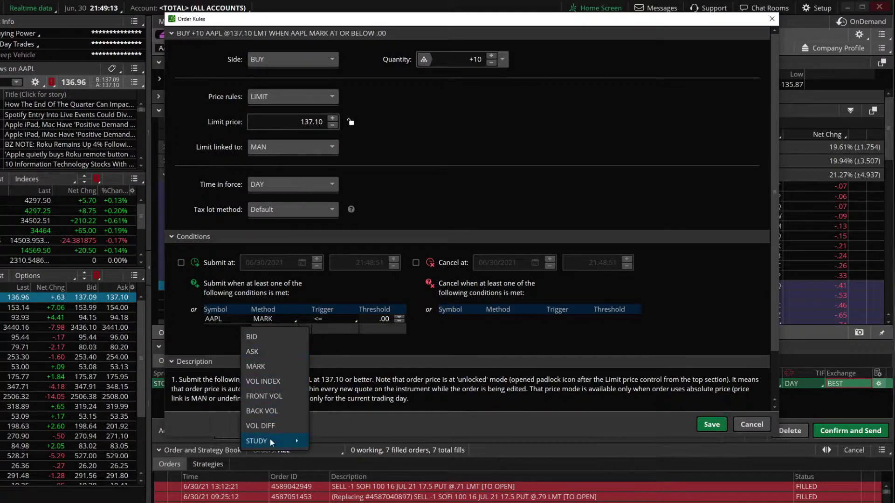
pyautogui.moveTo(268, 445)
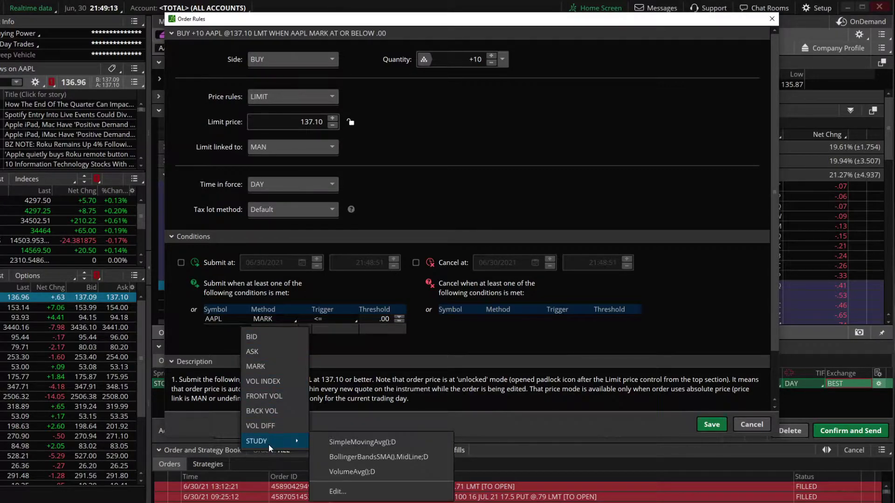
pyautogui.click(356, 492)
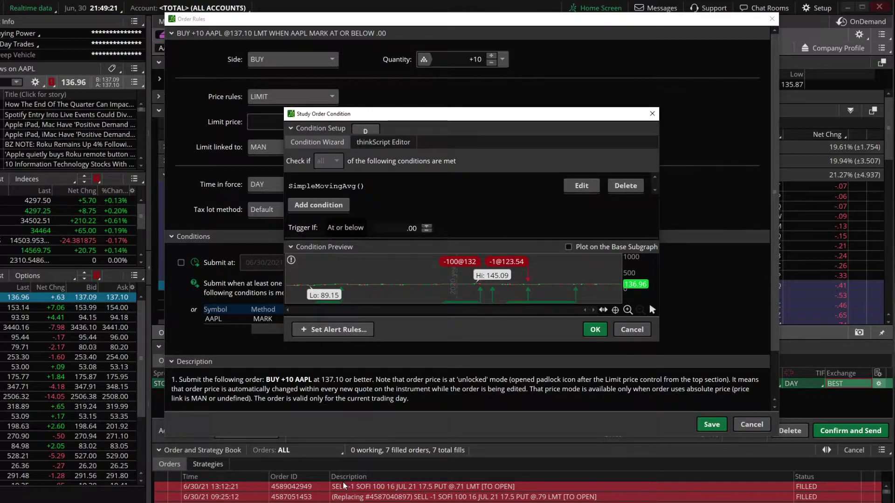
# Remove the default SimpleMovingAvg condition and start a new study condition based on RSI
pyautogui.click(625, 186)
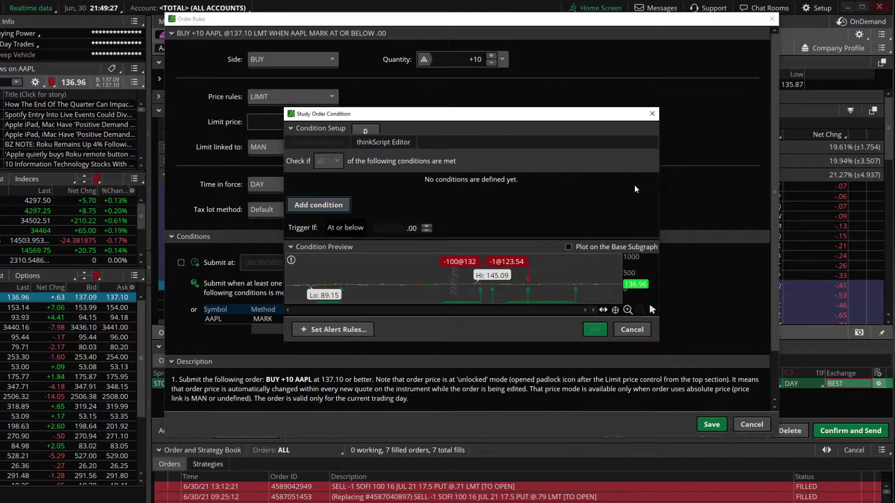
pyautogui.click(332, 204)
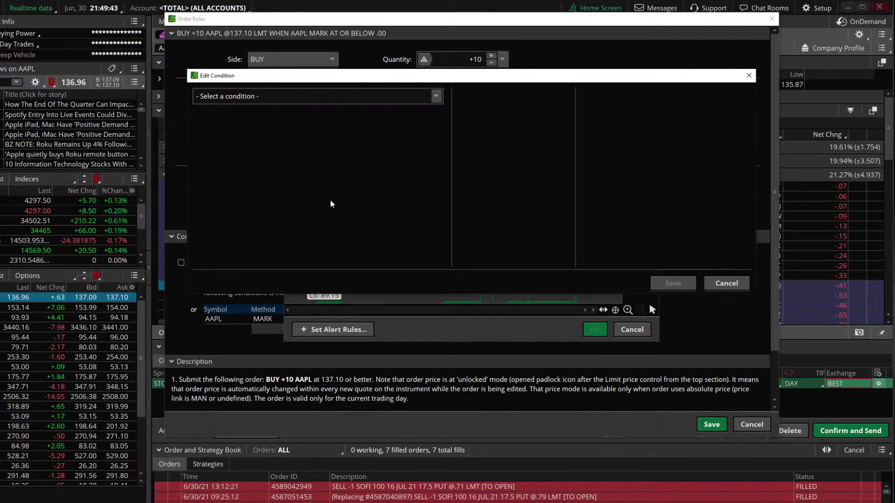
pyautogui.click(330, 100)
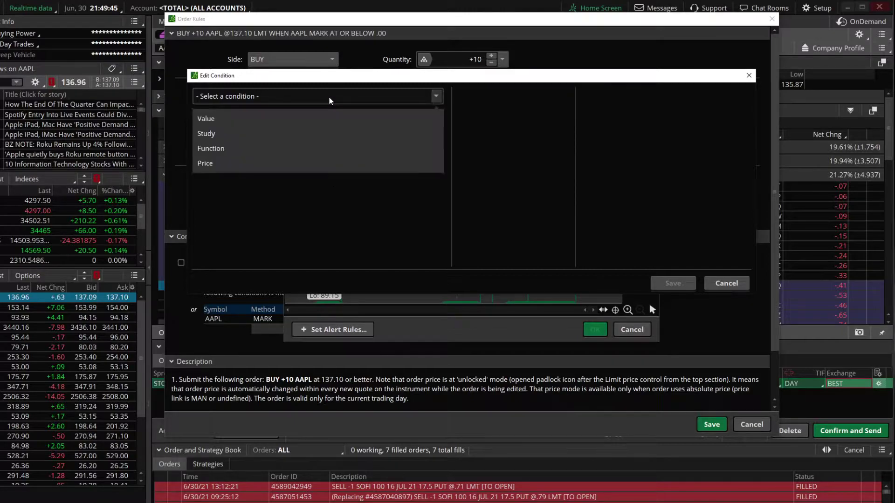
pyautogui.click(316, 134)
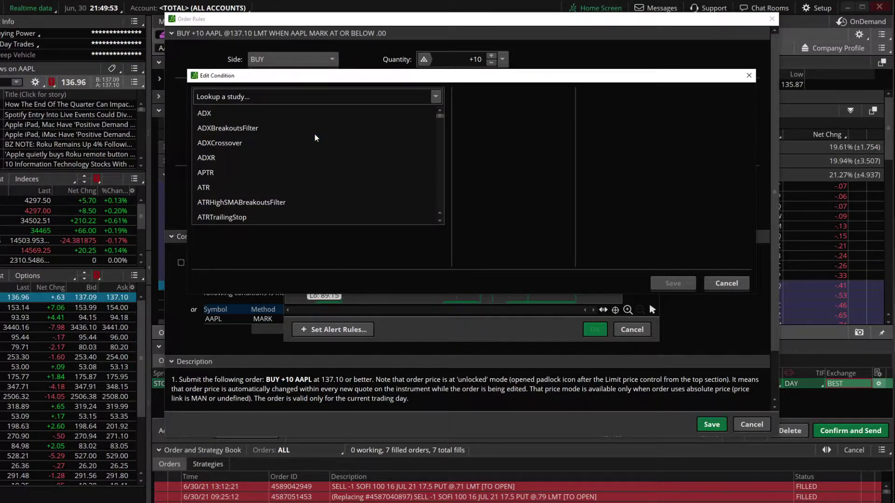
pyautogui.write('rsi')
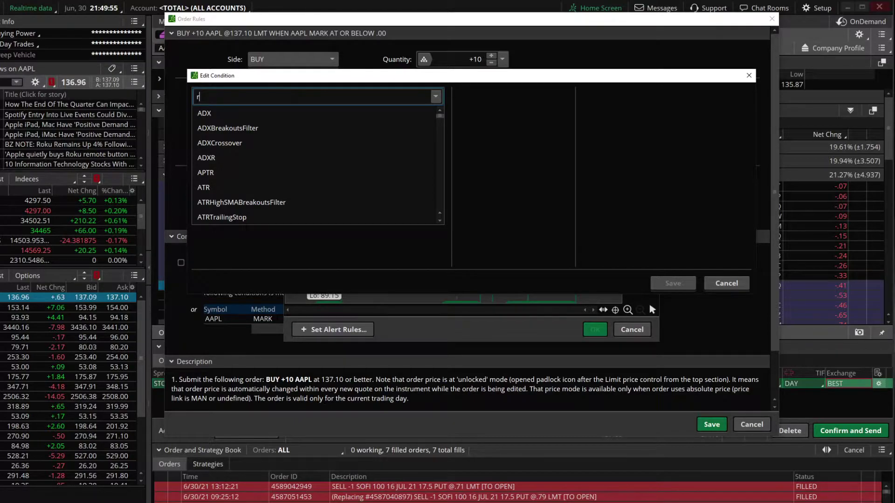
pyautogui.click(280, 127)
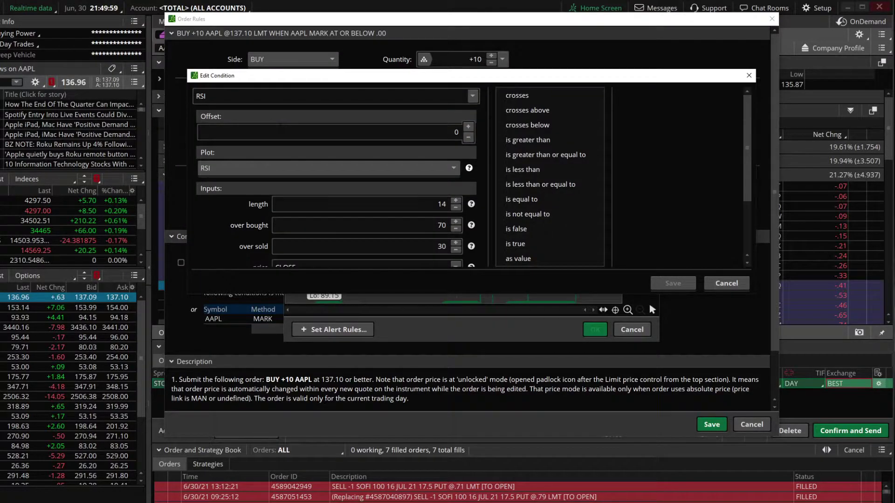
# Define the RSI condition as less than the value 30, save it, and apply the study with daily aggregation to the order's submit condition
pyautogui.click(530, 173)
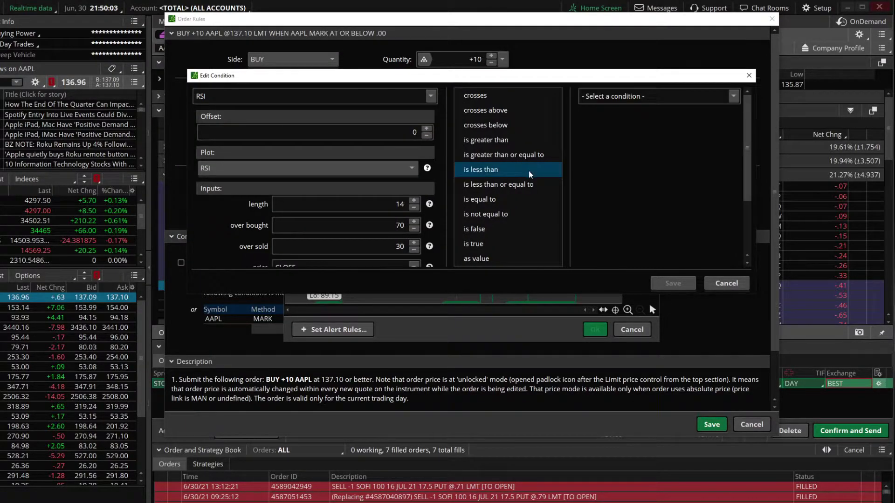
pyautogui.click(624, 97)
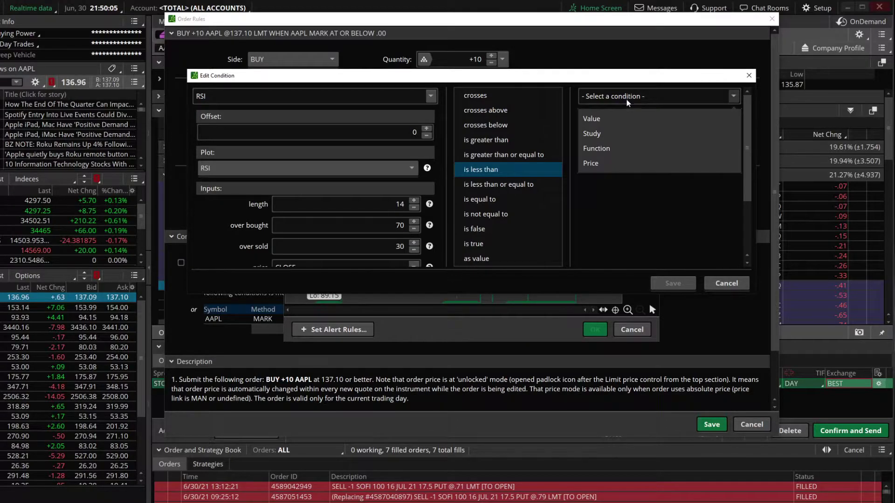
pyautogui.click(622, 120)
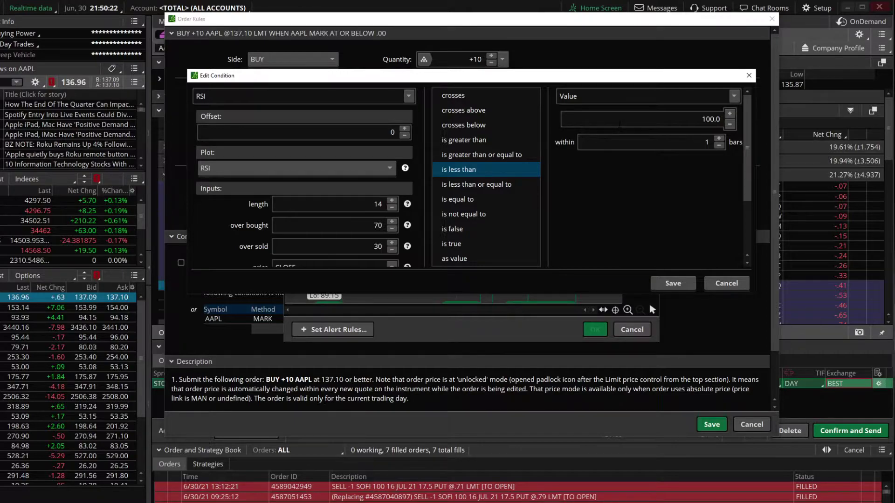
pyautogui.doubleClick(620, 123)
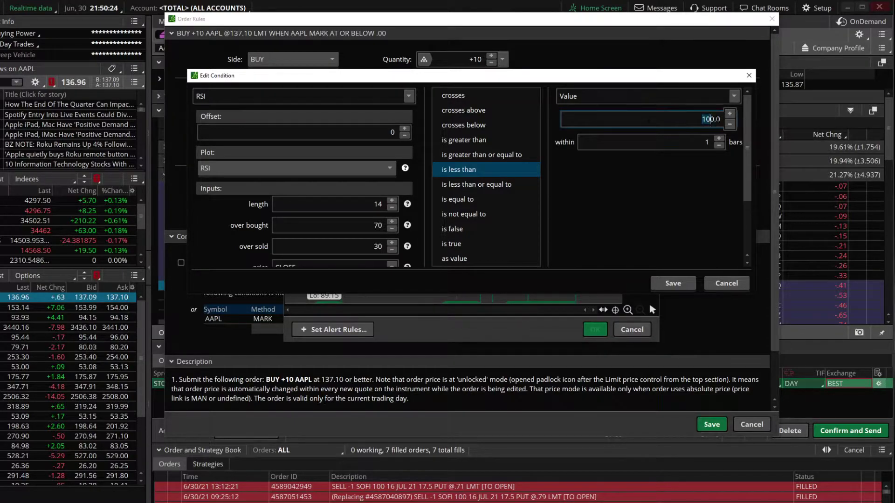
pyautogui.write('30')
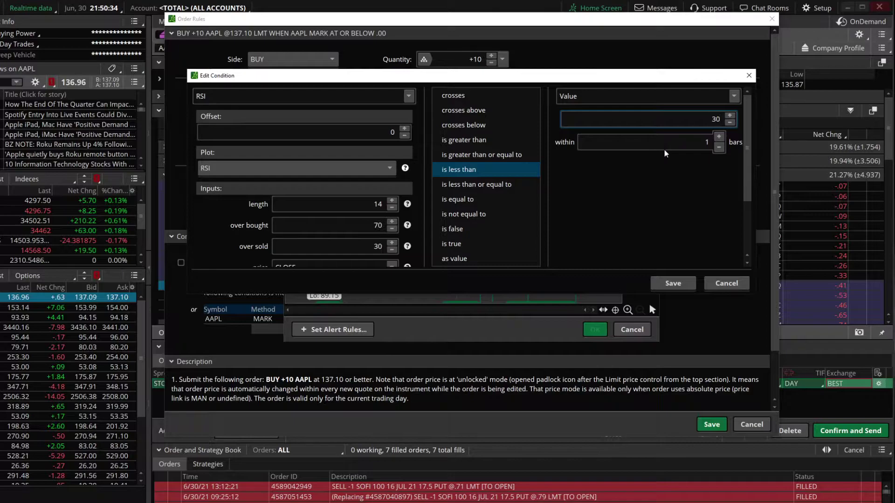
pyautogui.click(673, 285)
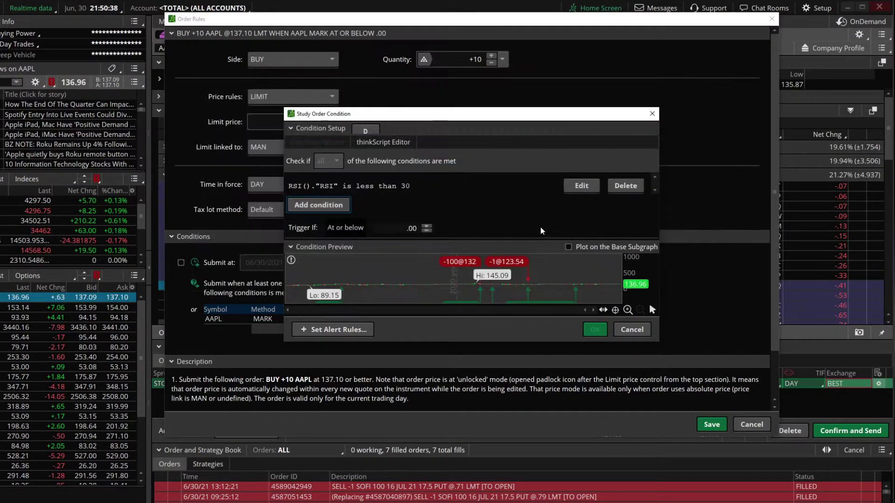
pyautogui.click(367, 131)
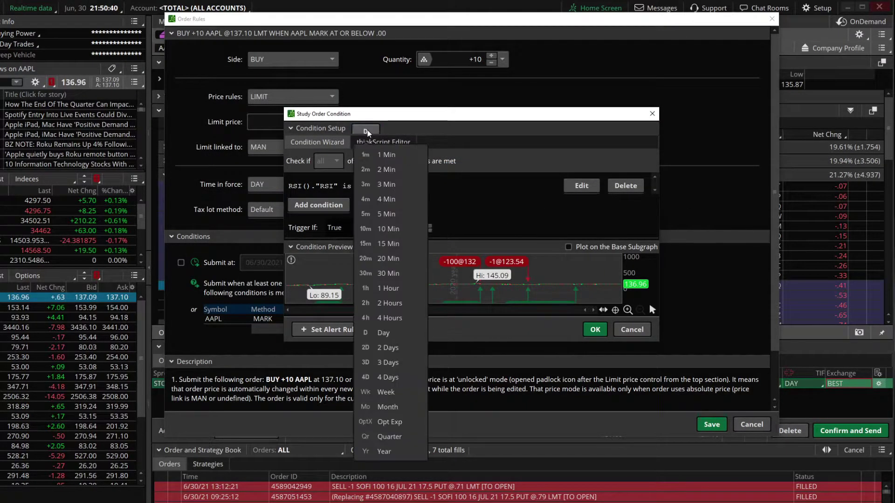
pyautogui.click(589, 328)
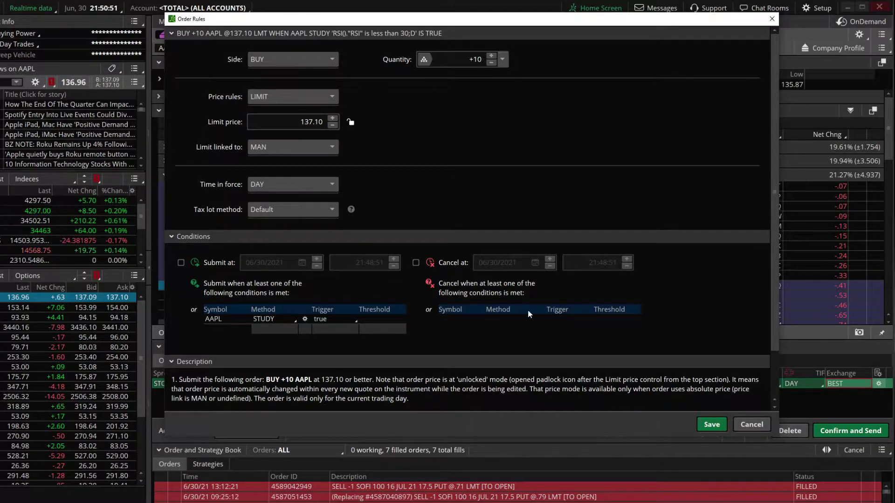
# Add a second submit condition for the symbol AAPL and open the custom study editor as its method
pyautogui.click(227, 331)
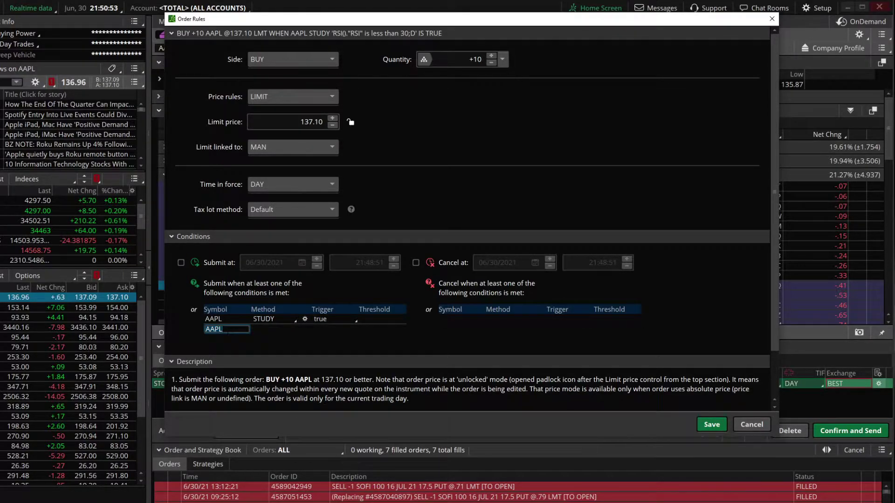
pyautogui.click(267, 330)
pyautogui.moveTo(281, 456)
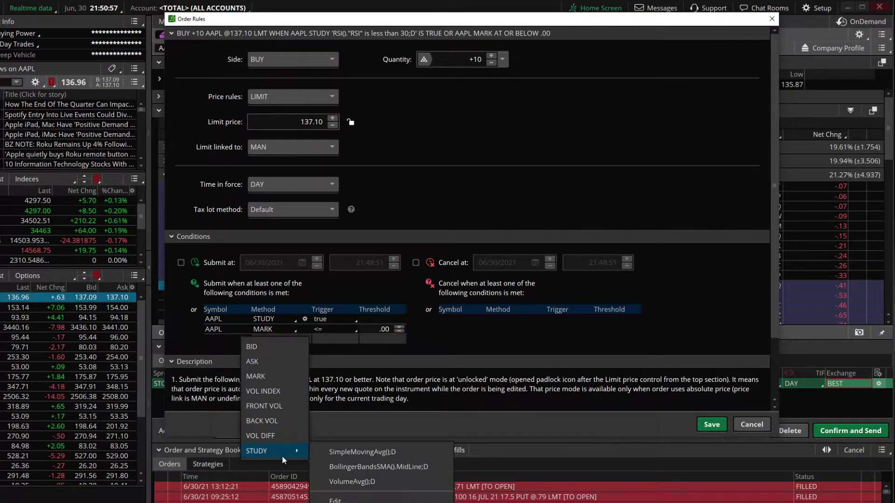
pyautogui.click(362, 452)
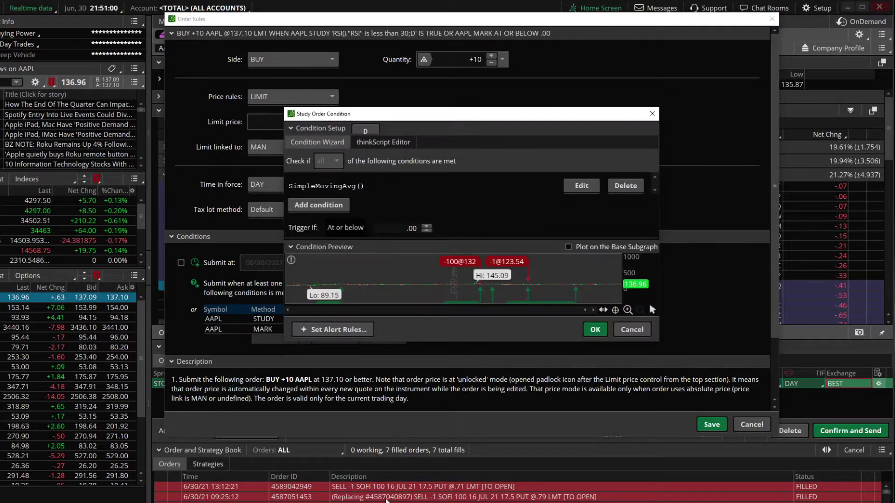
# Replace the default SimpleMovingAvg condition with a new price condition using close with the comparison "is greater than"
pyautogui.click(624, 185)
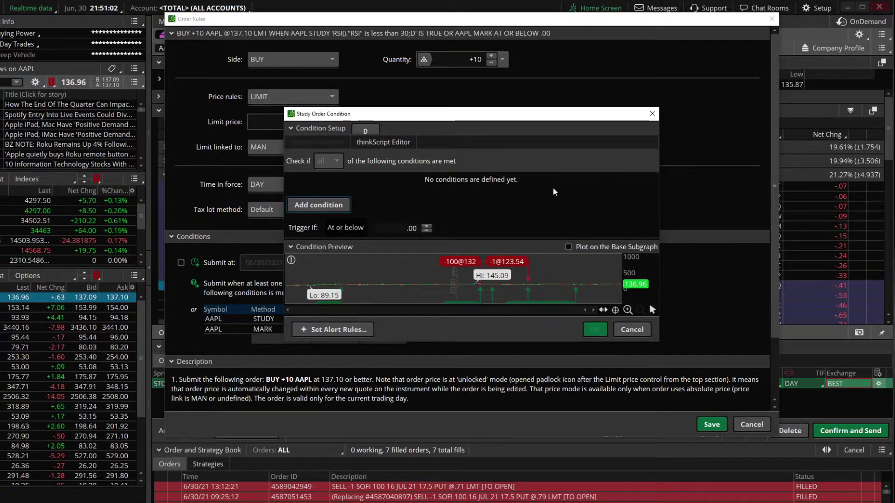
pyautogui.click(317, 205)
pyautogui.click(436, 97)
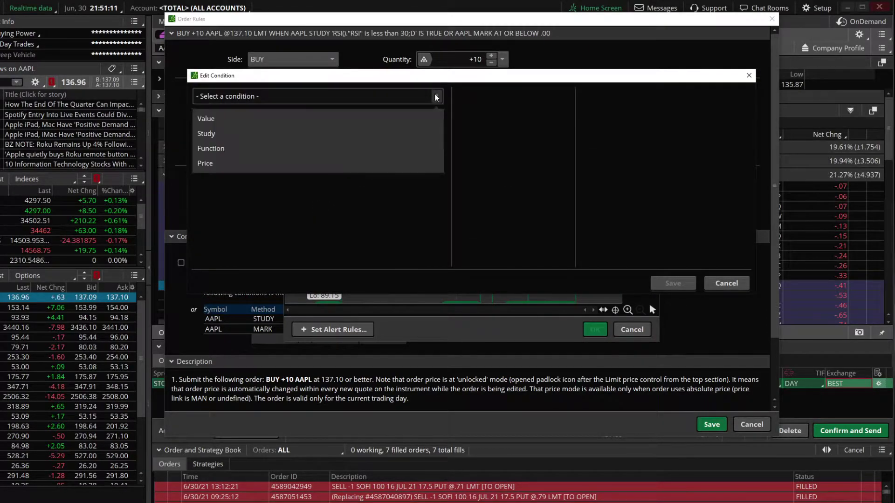
pyautogui.click(228, 166)
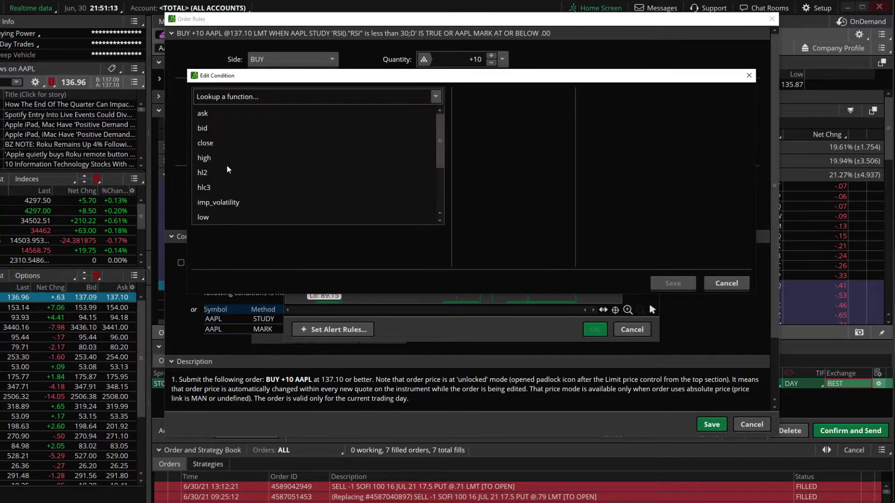
pyautogui.click(218, 144)
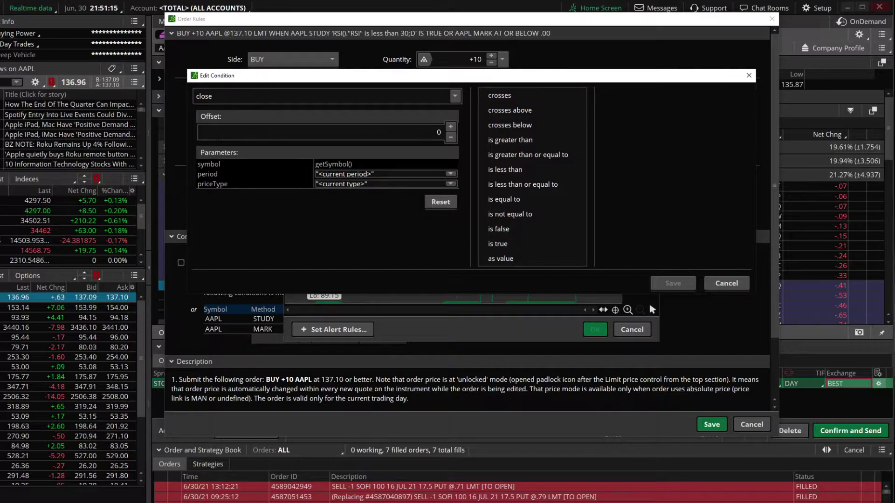
pyautogui.click(524, 140)
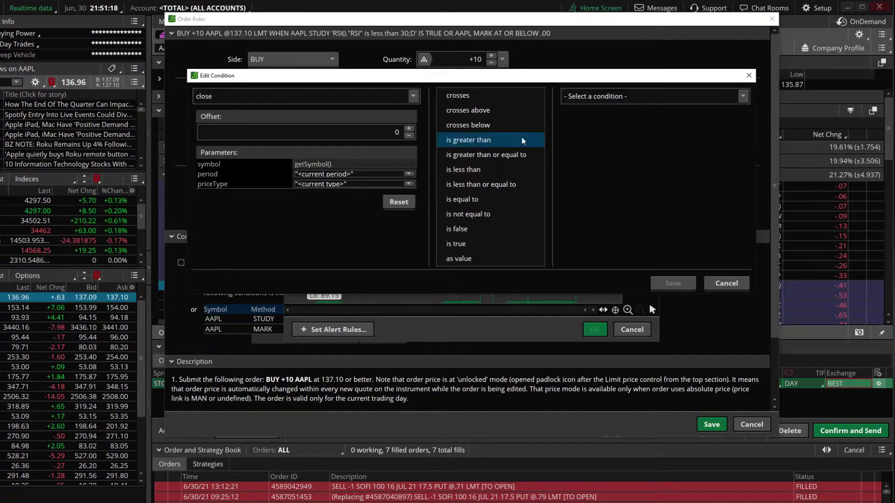
# Compare the close with the SimpleMovingAvg study at length 50, then save the condition and the order rules
pyautogui.click(670, 100)
pyautogui.click(636, 134)
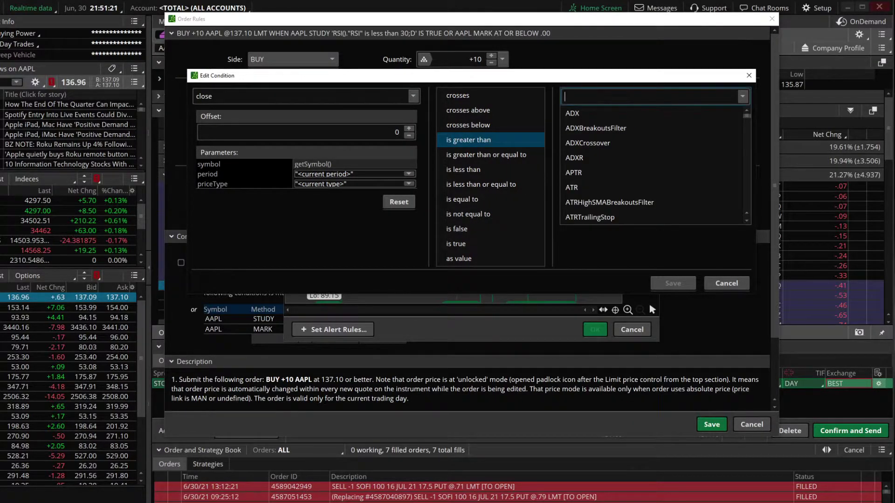
pyautogui.write('simple')
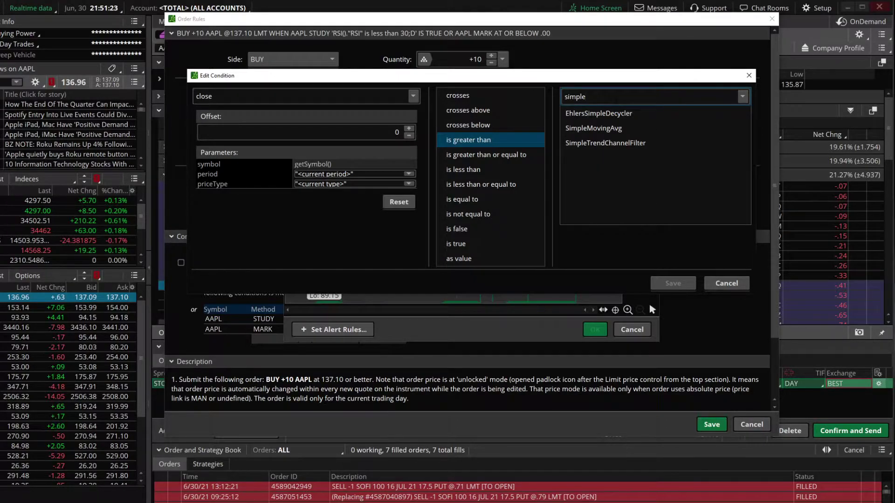
pyautogui.click(593, 128)
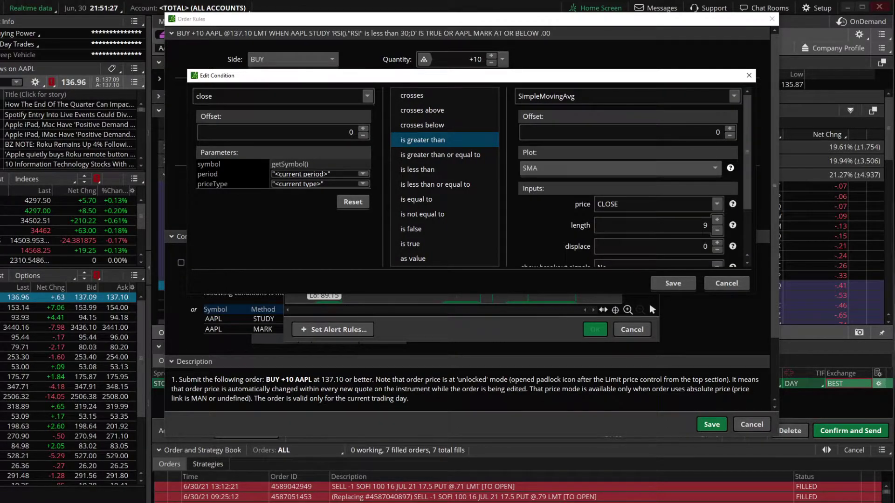
pyautogui.click(704, 225)
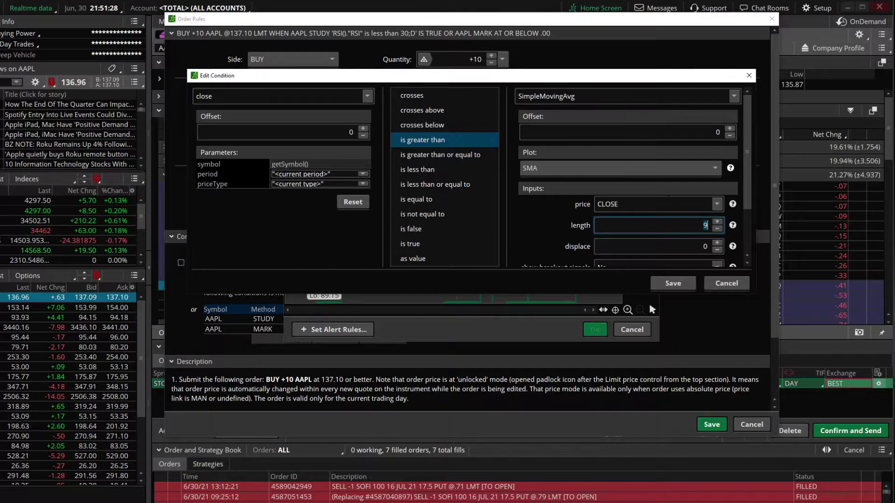
pyautogui.write('50')
pyautogui.click(673, 283)
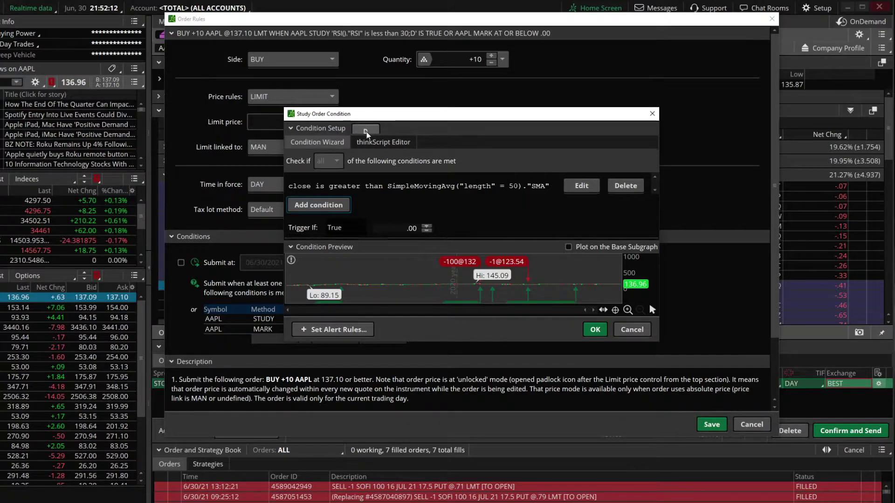
pyautogui.click(586, 329)
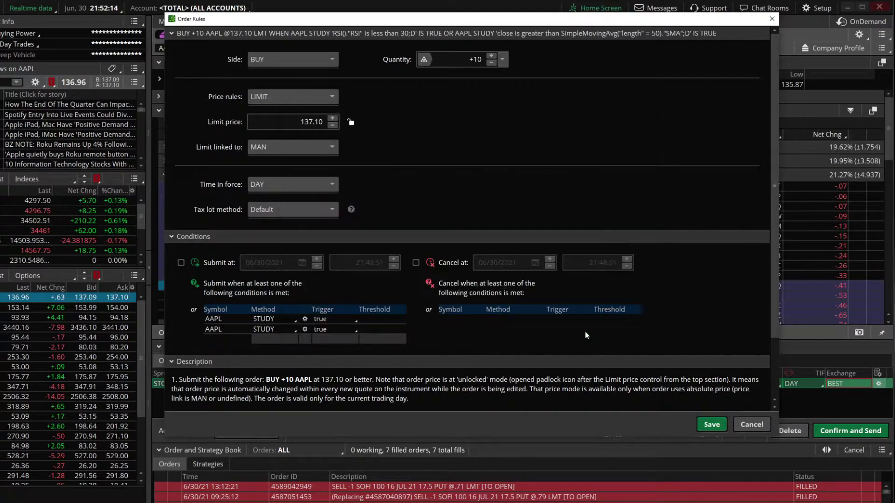
pyautogui.click(701, 423)
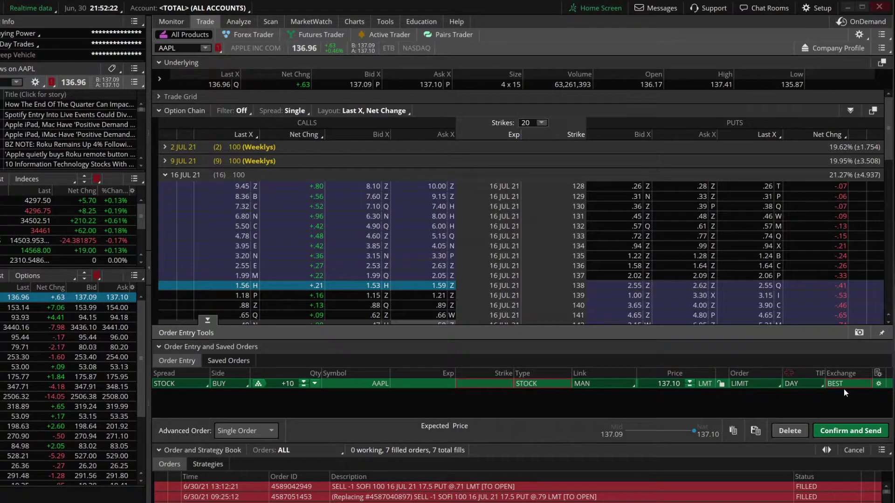
# Reopen the AAPL order's rules and remove the second submit condition, the one based on the moving average
pyautogui.click(879, 385)
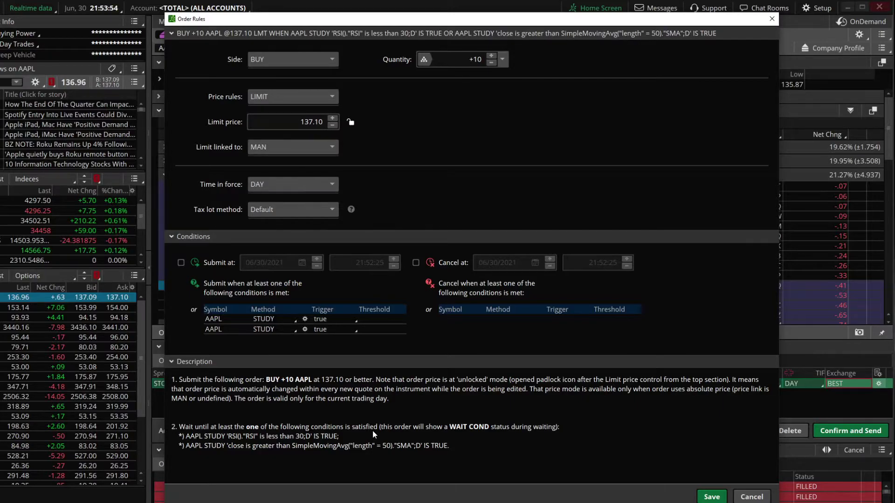
pyautogui.click(228, 331)
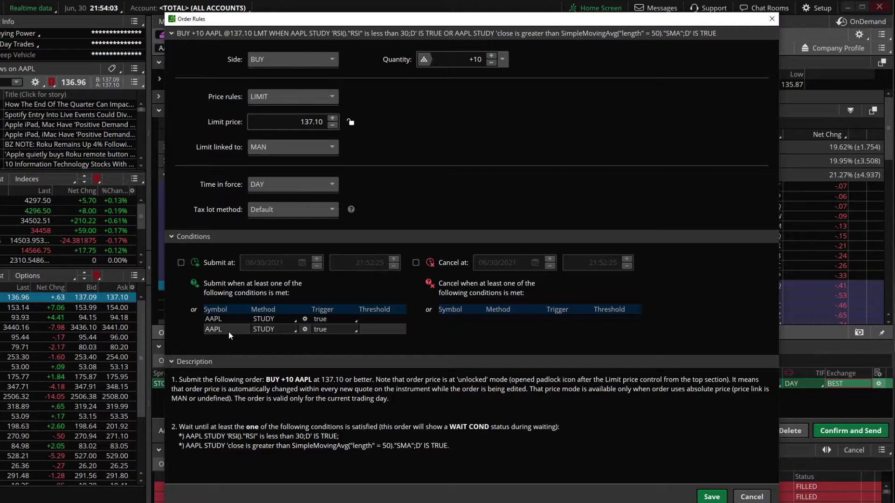
pyautogui.click(228, 332)
pyautogui.press('BackSpace')
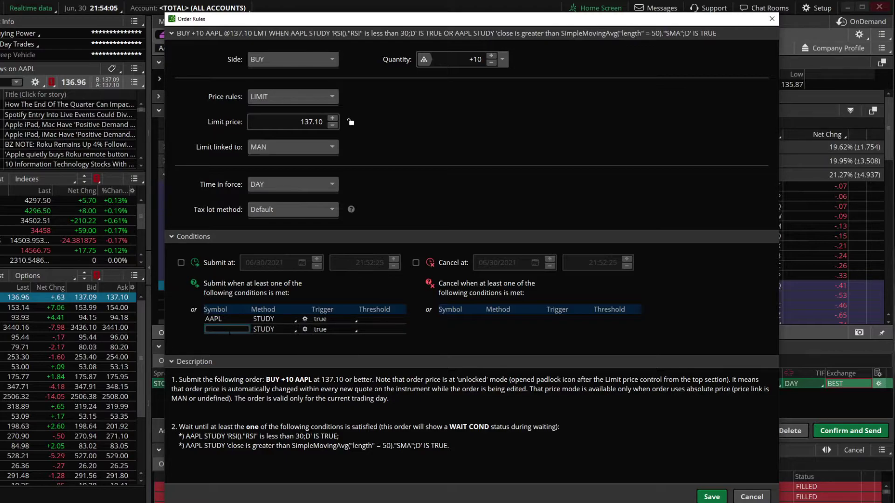
pyautogui.press('Return')
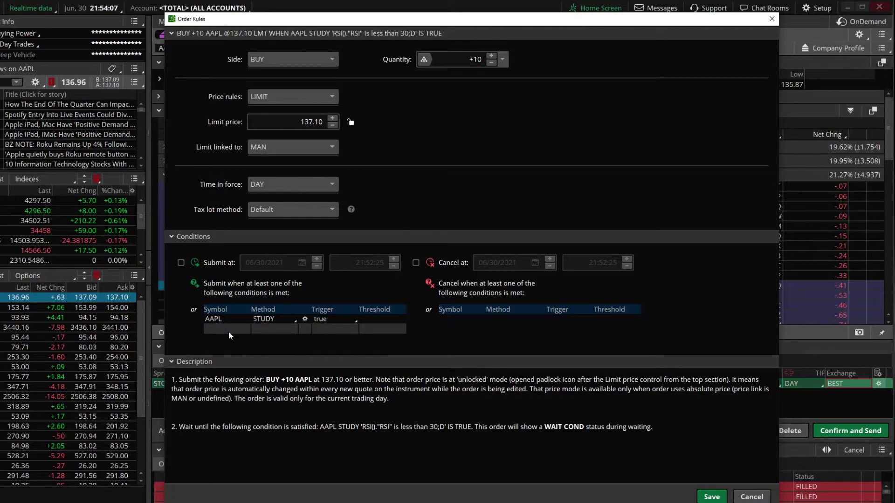
# Edit the RSI study of the remaining submit condition and add a price condition using close with "is greater than"
pyautogui.click(258, 320)
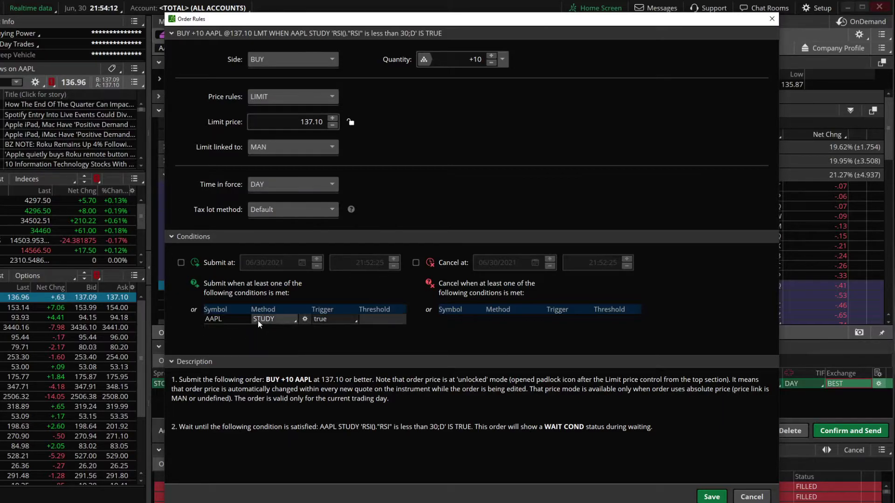
pyautogui.click(259, 320)
pyautogui.moveTo(265, 461)
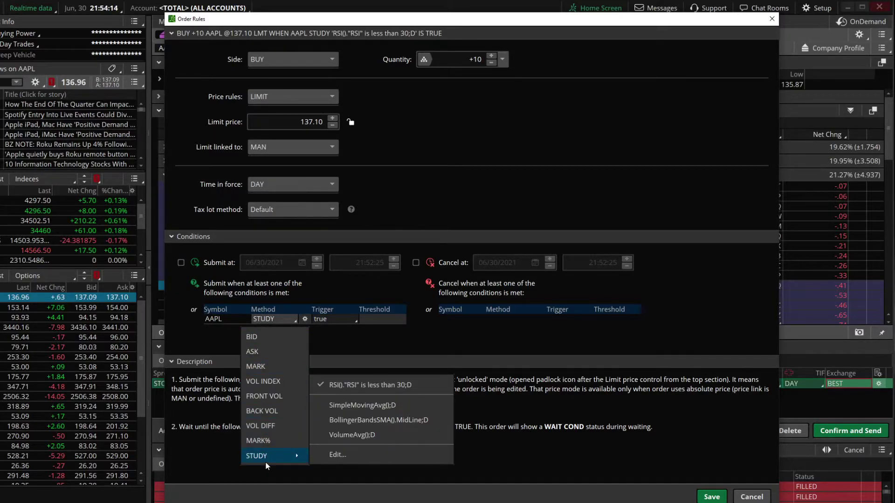
pyautogui.click(343, 453)
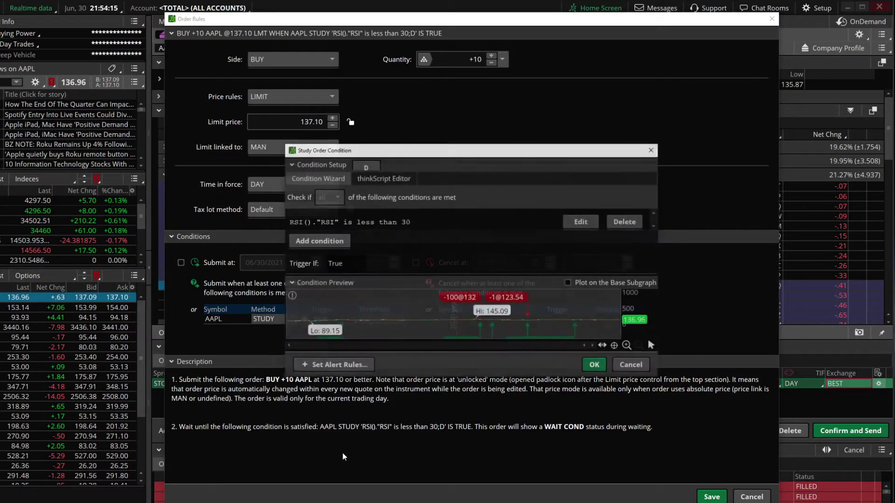
pyautogui.click(328, 242)
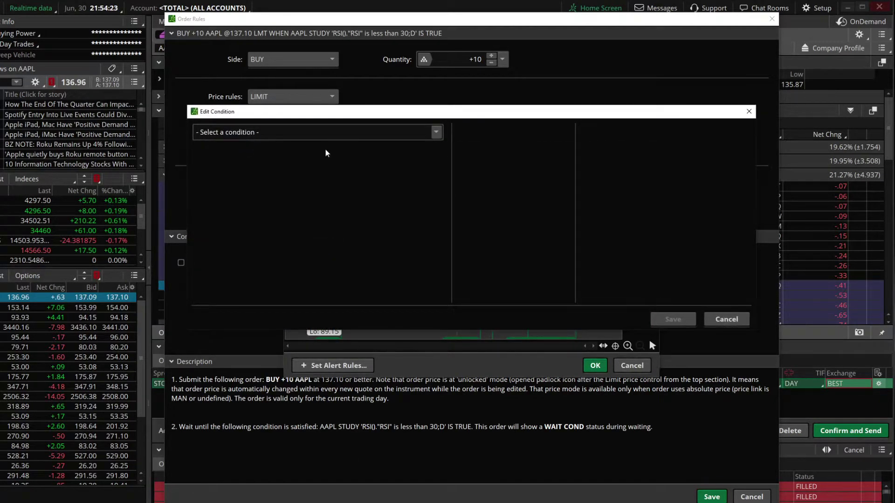
pyautogui.click(436, 133)
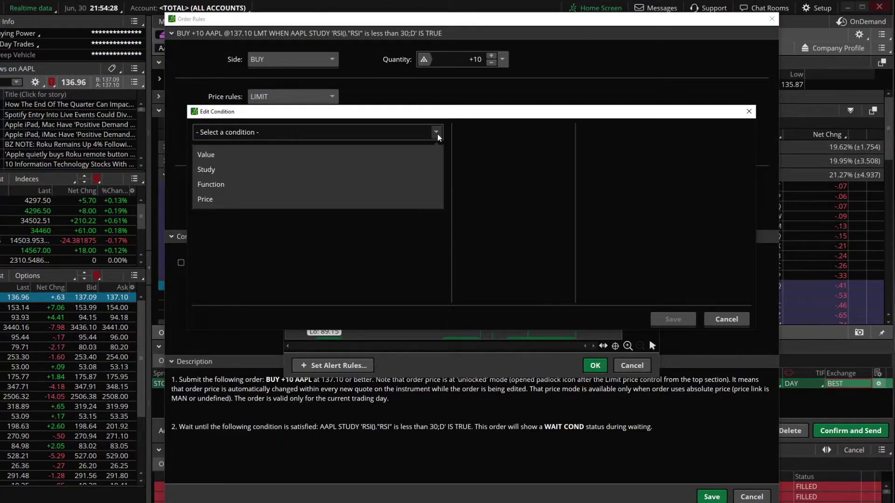
pyautogui.click(281, 200)
pyautogui.click(226, 181)
pyautogui.click(510, 177)
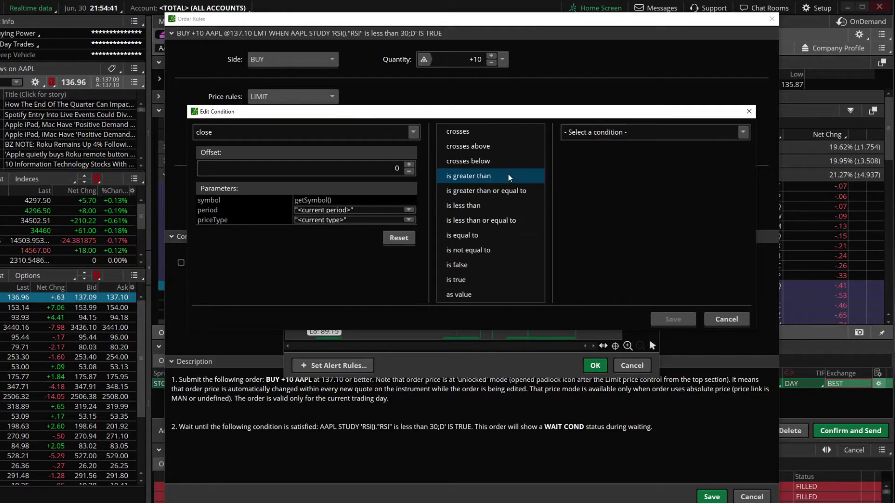
# Choose the SimpleMovingAvg study as the value the close is compared with
pyautogui.click(684, 130)
pyautogui.click(658, 169)
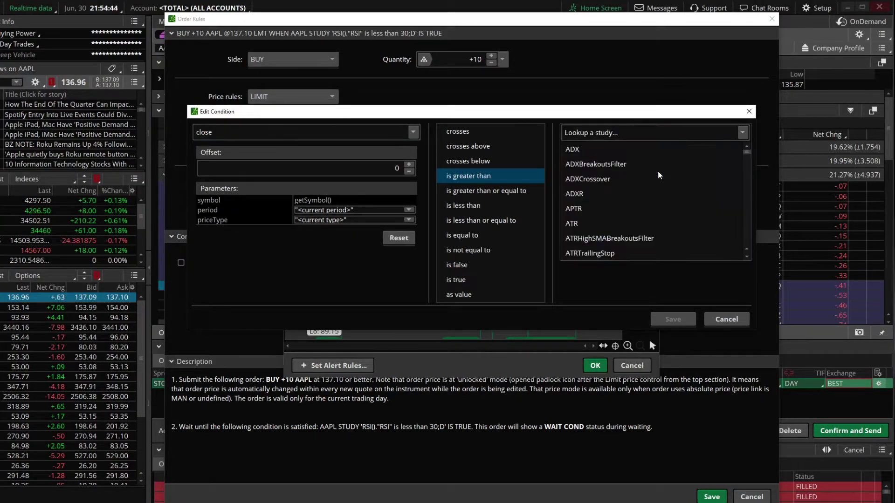
pyautogui.write('simple')
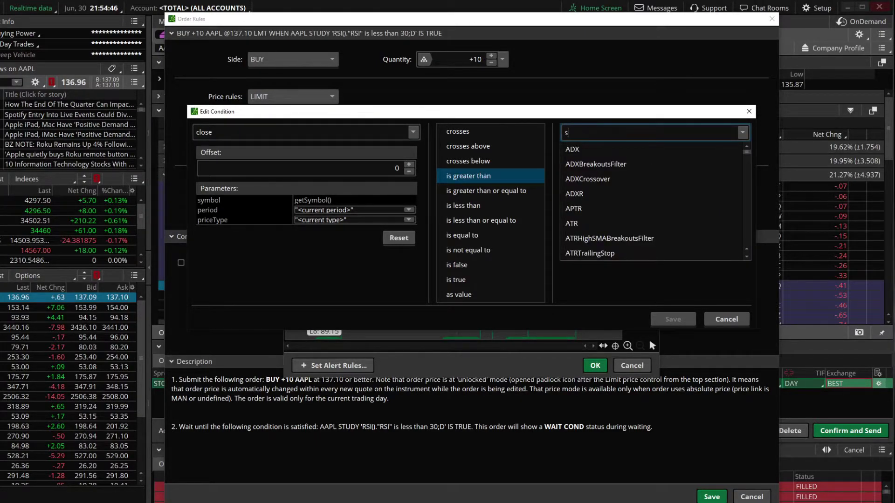
pyautogui.press('Down')
pyautogui.press('Down')
pyautogui.press('Return')
# Set the moving average length to 50, save the combined study condition, and save the order rules
pyautogui.press('Tab')
pyautogui.press('Tab')
pyautogui.press('Tab')
pyautogui.press('Tab')
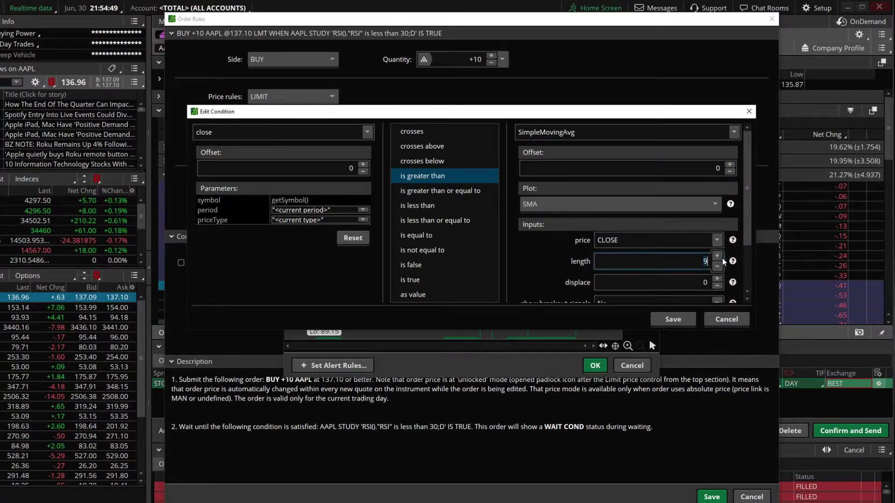
pyautogui.write('50')
pyautogui.click(666, 321)
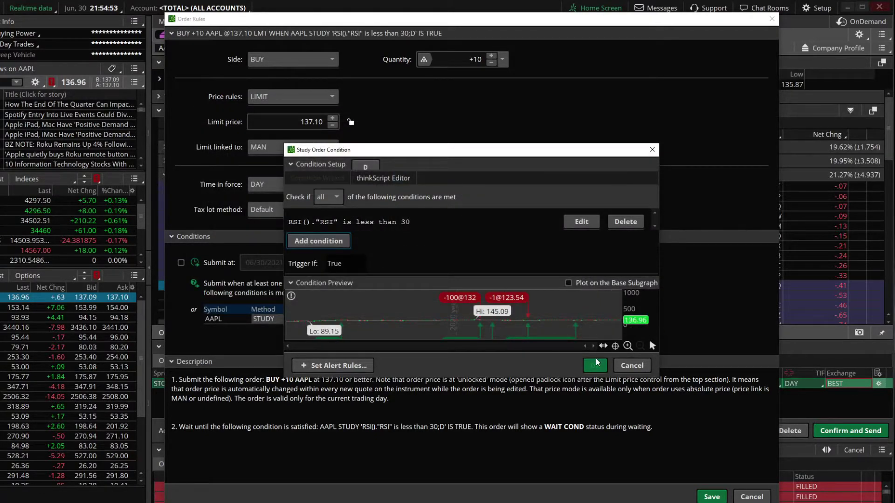
pyautogui.click(594, 366)
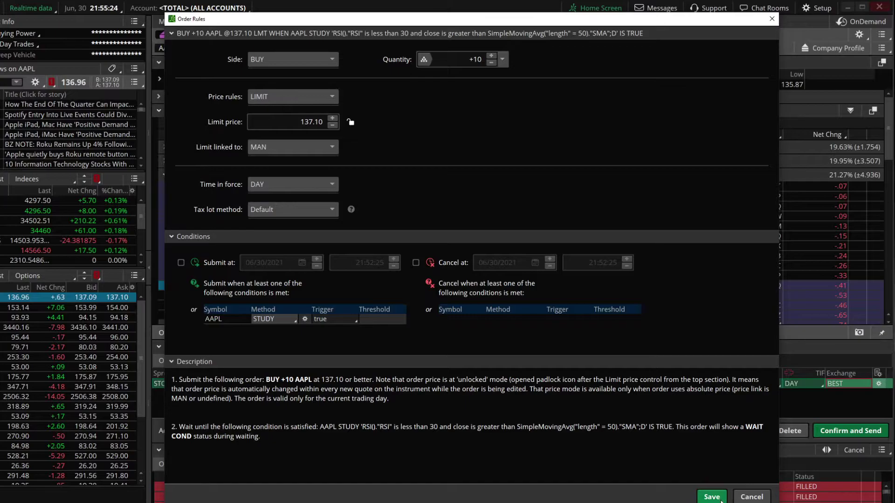
pyautogui.click(705, 492)
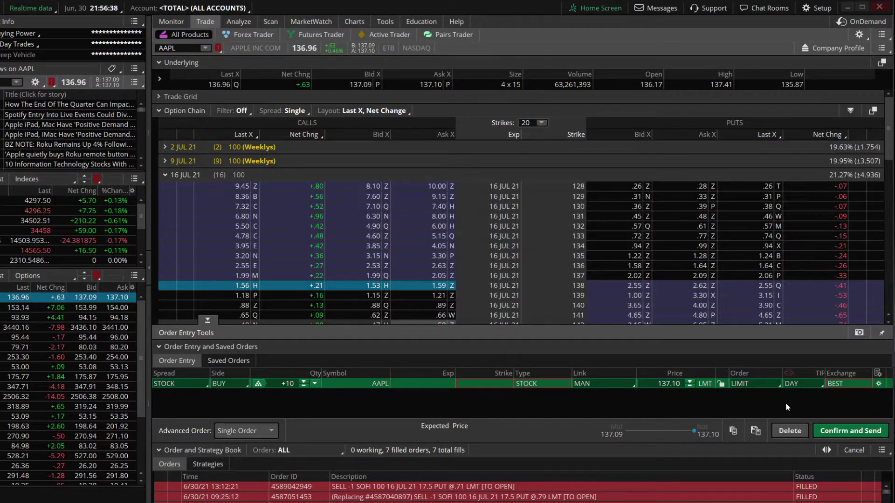
# Replace the stock order with a limit buy of one AAPL 16 JUL 21 138 call at its ask, and open its order rules
pyautogui.click(786, 428)
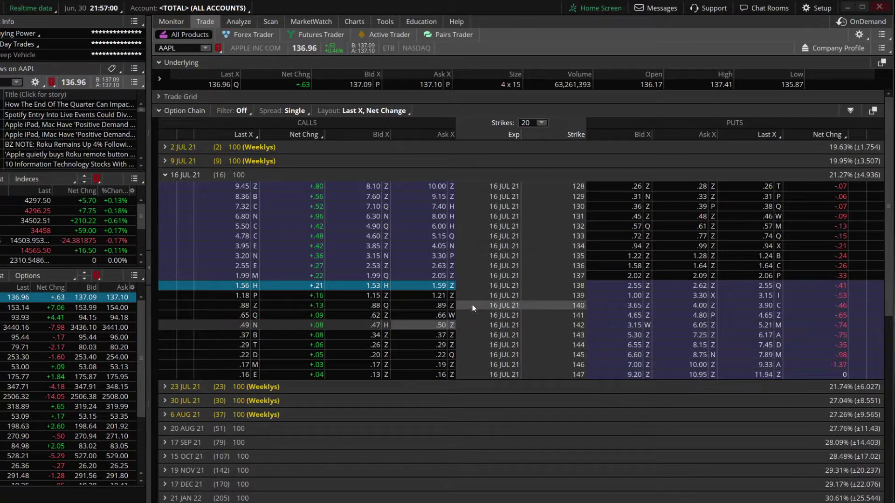
pyautogui.click(441, 287)
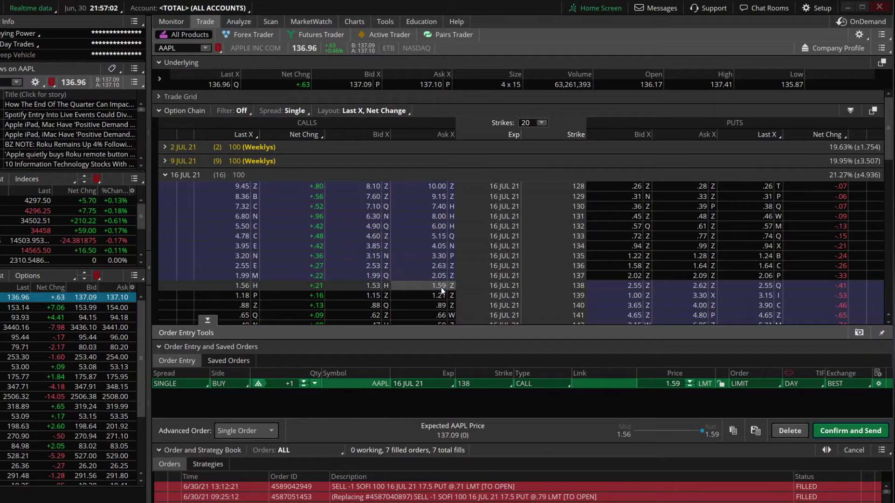
pyautogui.click(878, 383)
# Try a submit condition of AAPL MARK at or below 135 on the call order, and discard the rules and the order
pyautogui.click(216, 293)
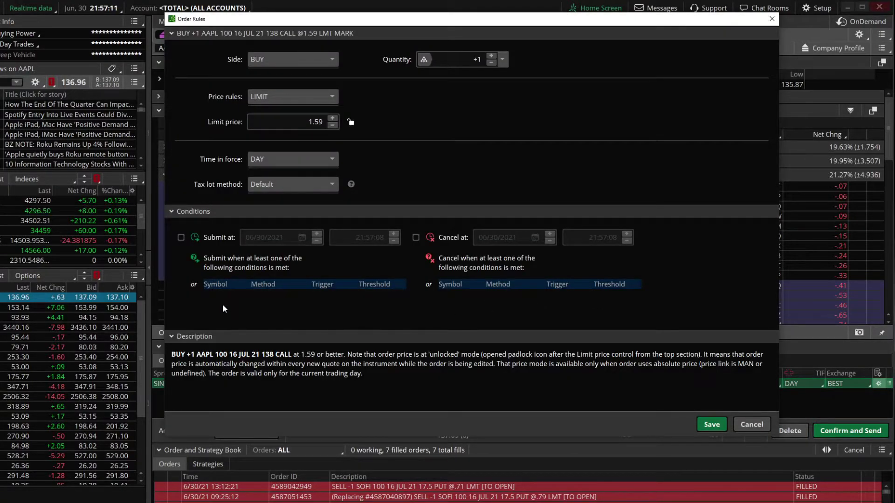
pyautogui.click(218, 295)
pyautogui.click(262, 295)
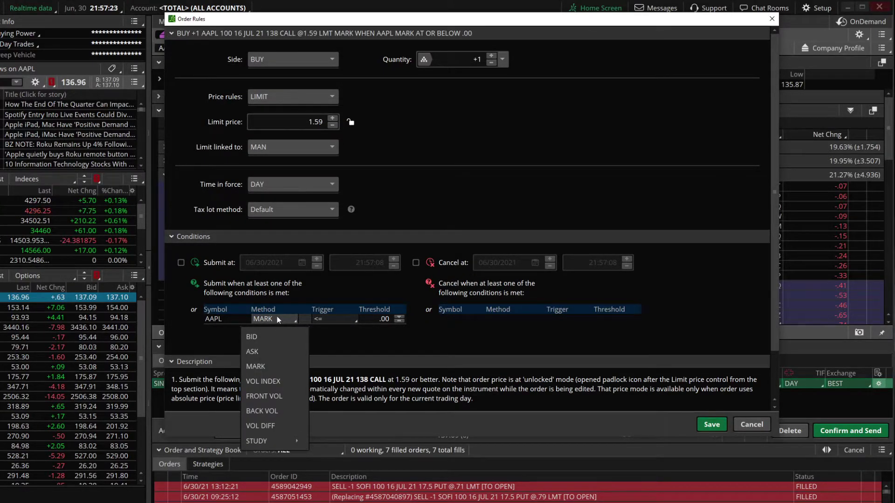
pyautogui.click(375, 319)
pyautogui.write('1')
pyautogui.write('1')
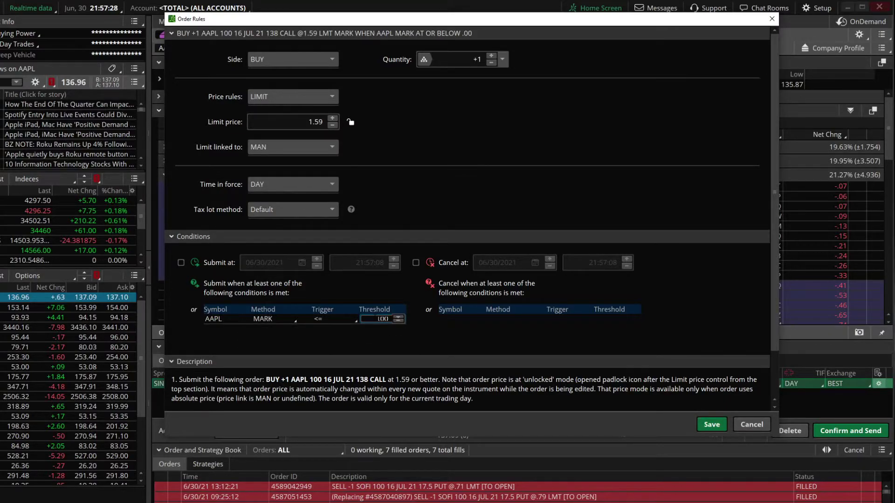
pyautogui.write('35')
pyautogui.click(398, 317)
pyautogui.click(743, 421)
pyautogui.click(781, 431)
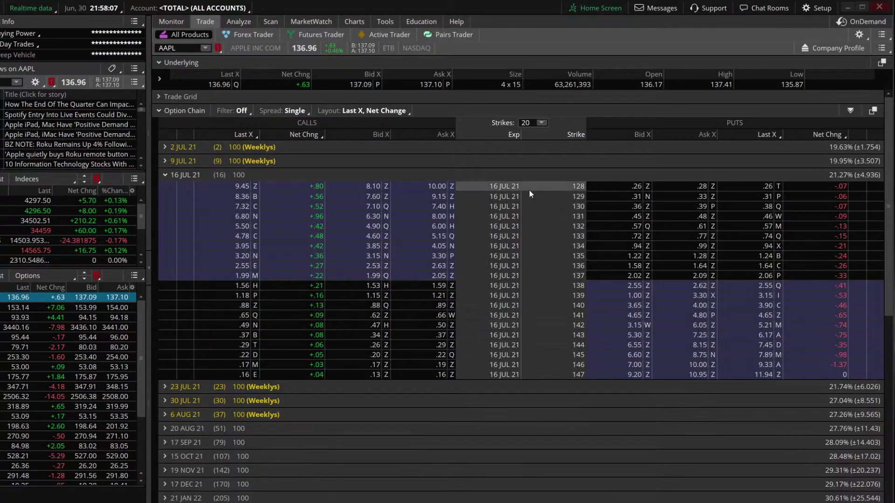
# Create a limit buy of 10 AAPL shares at the ask and add a submit condition on the MSFT MARK price
pyautogui.click(429, 84)
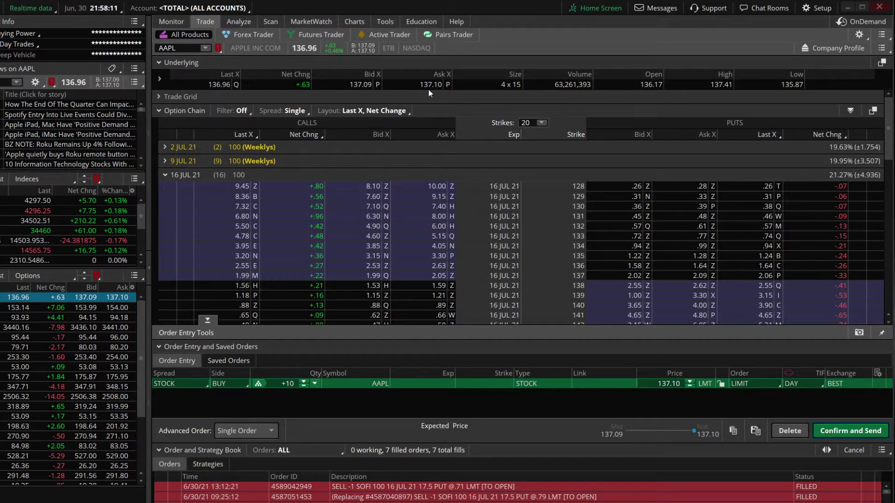
pyautogui.click(878, 386)
pyautogui.click(225, 295)
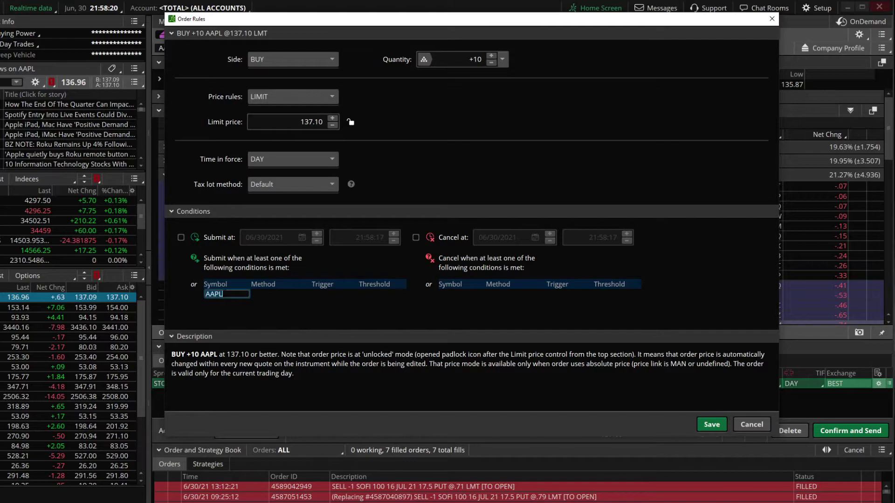
pyautogui.write('MSFT')
pyautogui.click(270, 295)
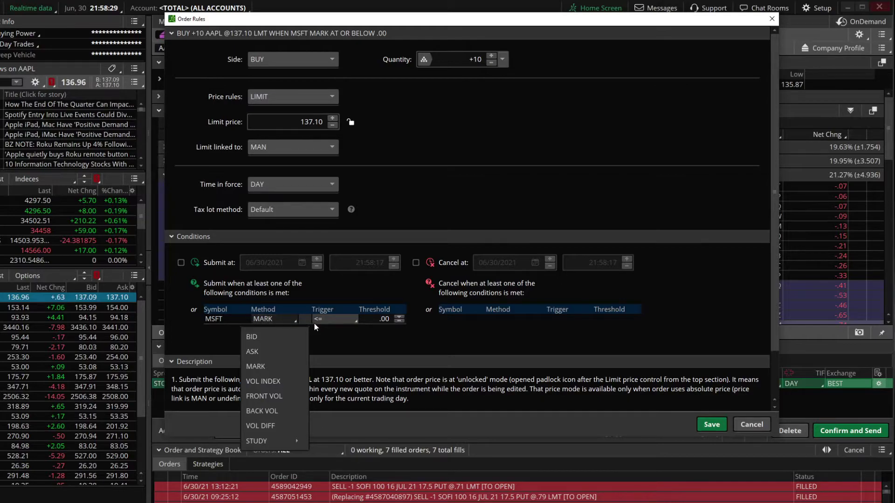
# Set the MSFT condition's threshold to 220, and discard the order rules and the stock order
pyautogui.click(373, 320)
pyautogui.write('100')
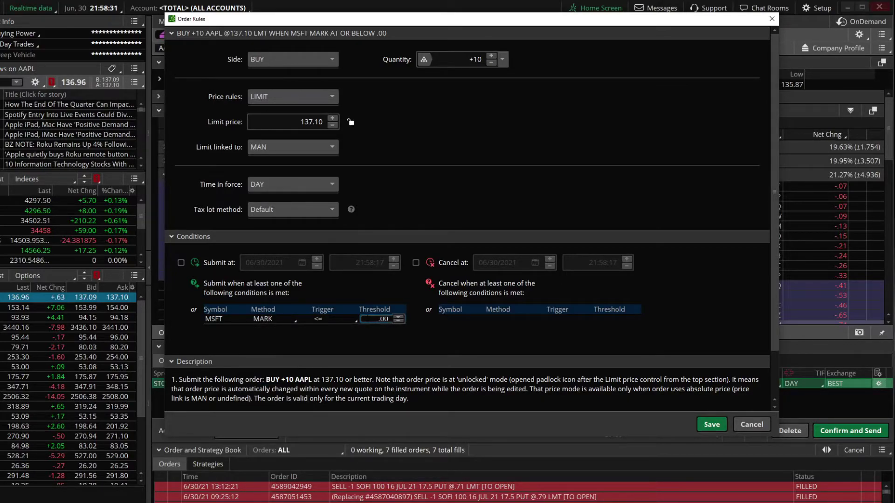
pyautogui.write('220.00')
pyautogui.click(764, 424)
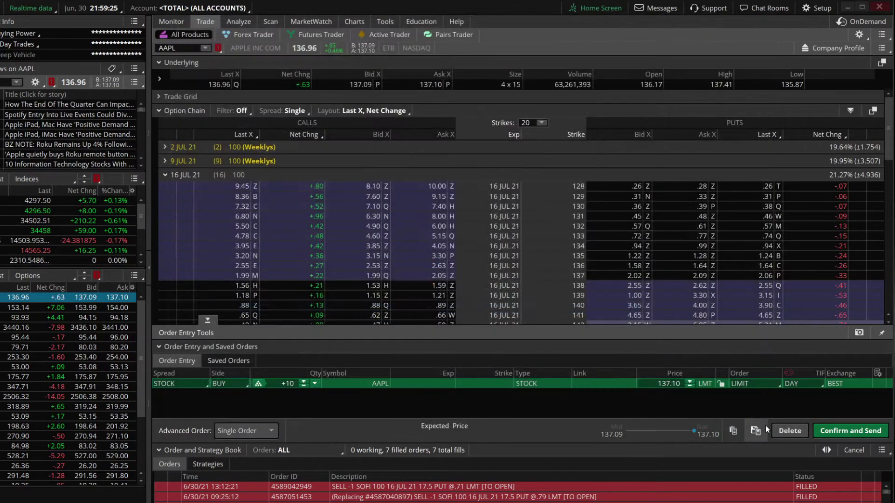
pyautogui.click(789, 430)
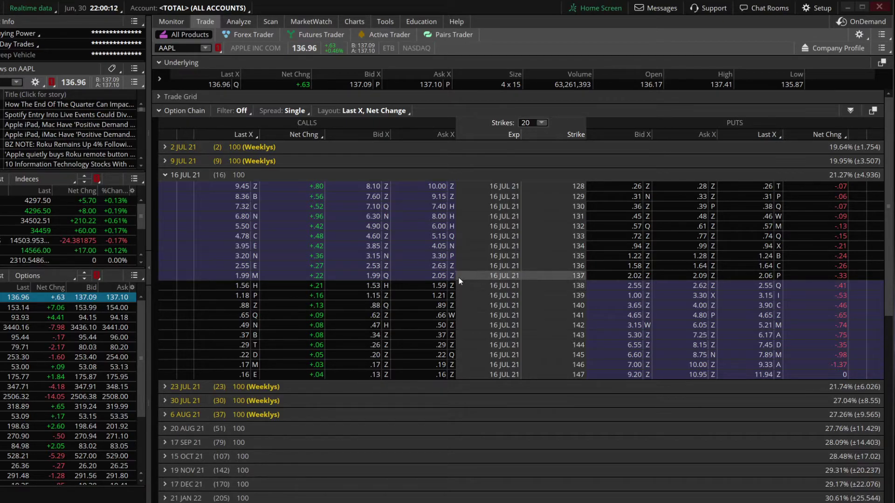
# Create a limit sell of one AAPL 16 JUL 21 138 call at its bid, submitted when AAPL MARK is at or below 135
pyautogui.click(368, 292)
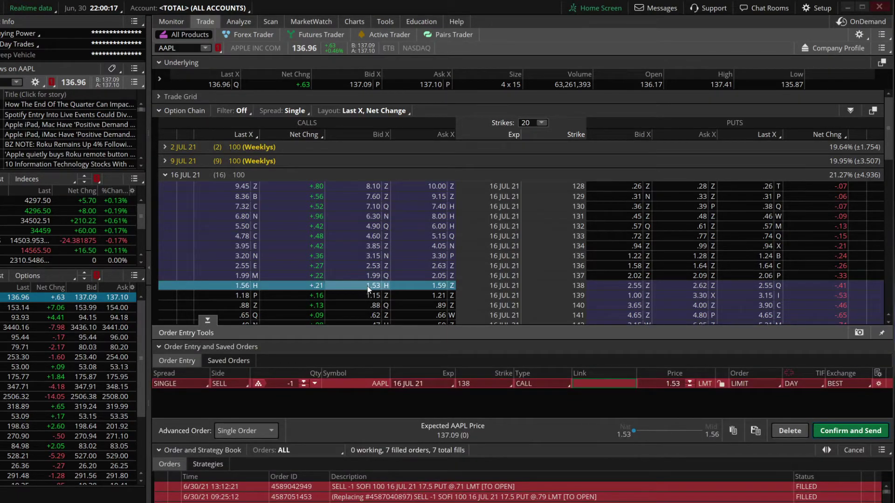
pyautogui.click(878, 383)
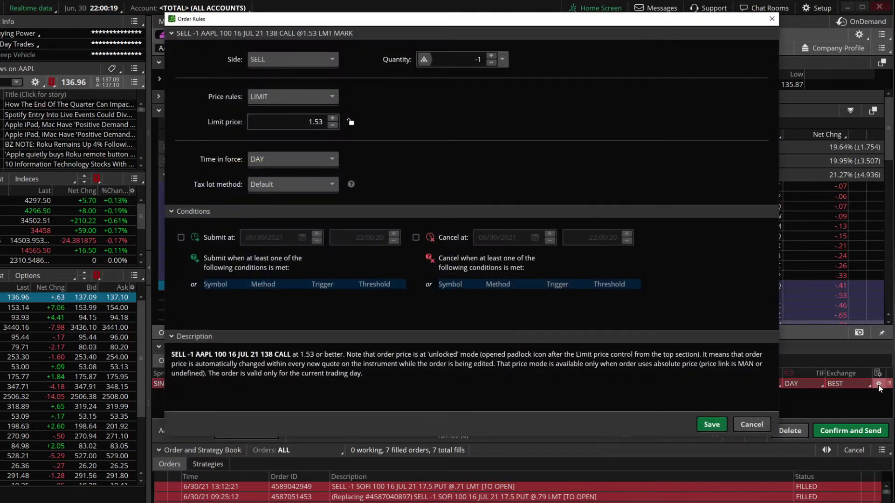
pyautogui.click(345, 308)
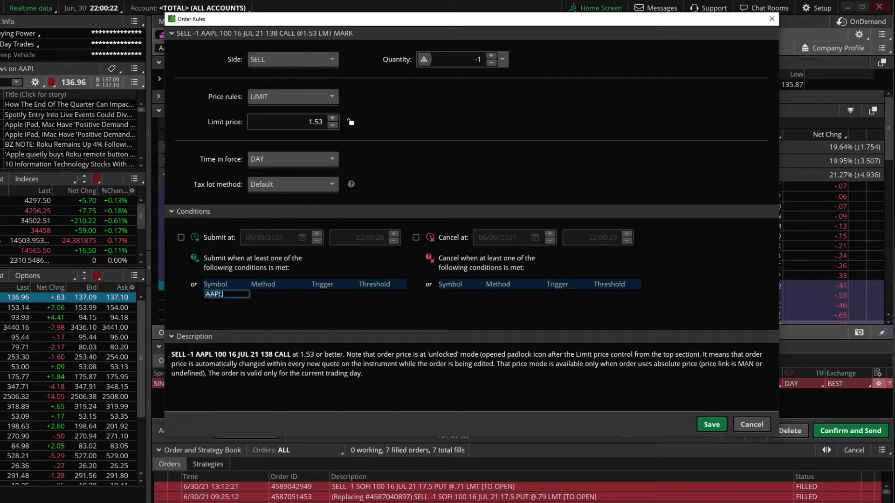
pyautogui.click(272, 294)
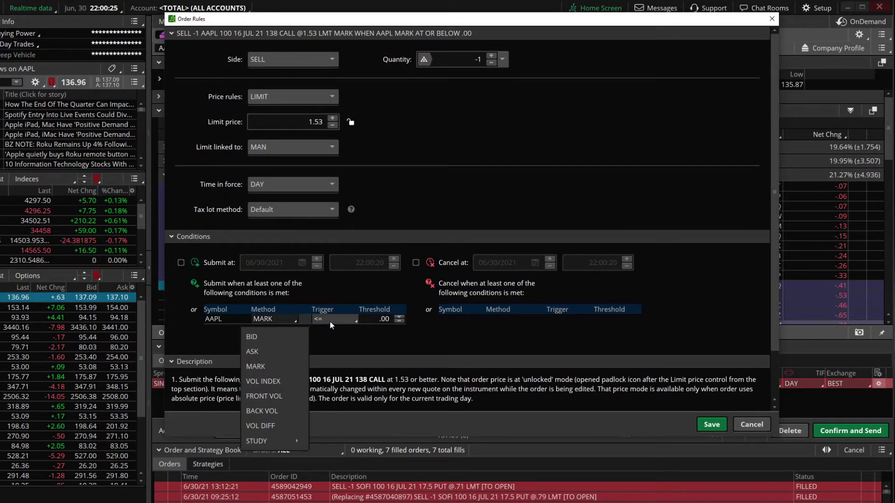
pyautogui.click(372, 316)
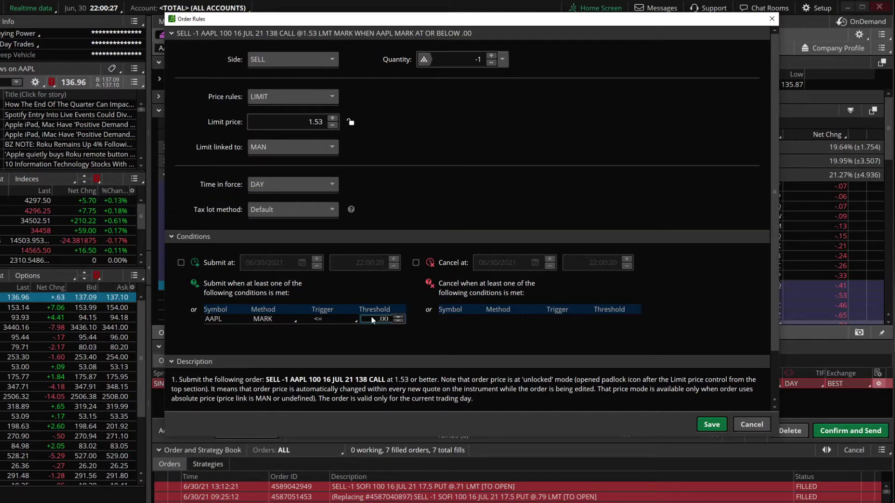
pyautogui.write('135')
# Switch the sell order's price rule to MARKET and back to LIMIT, and link the limit price to MARK
pyautogui.click(309, 98)
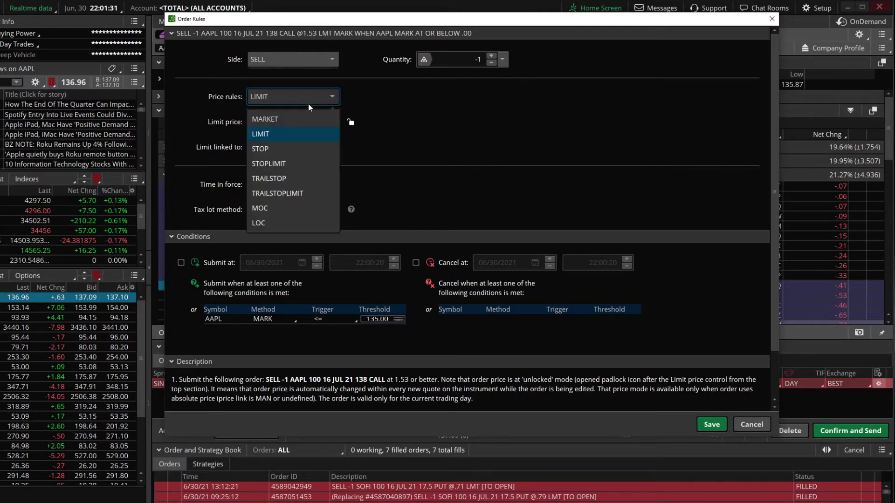
pyautogui.click(307, 117)
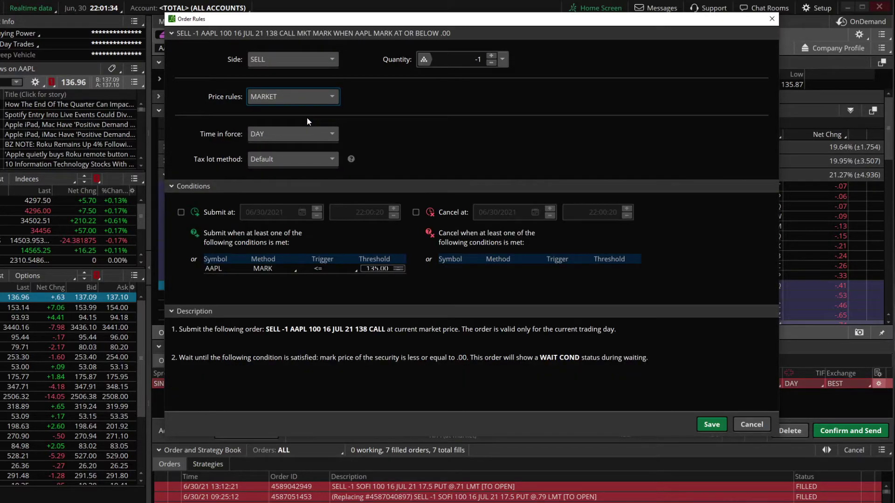
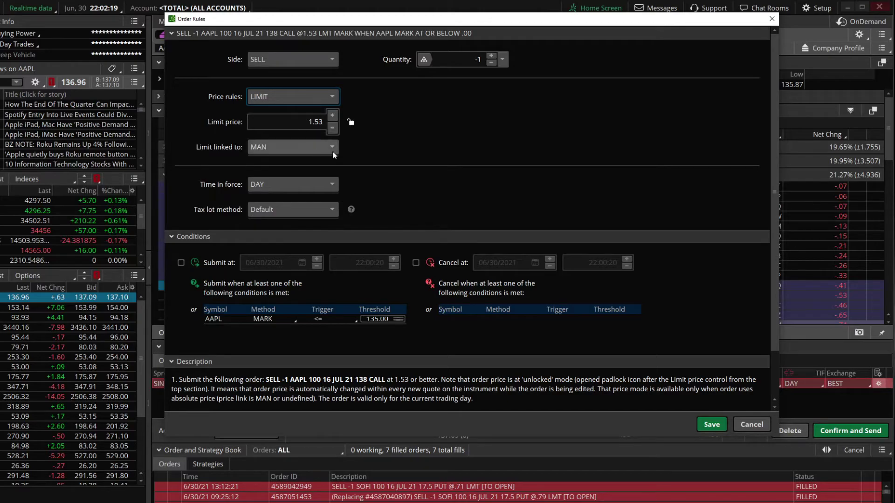
pyautogui.click(272, 152)
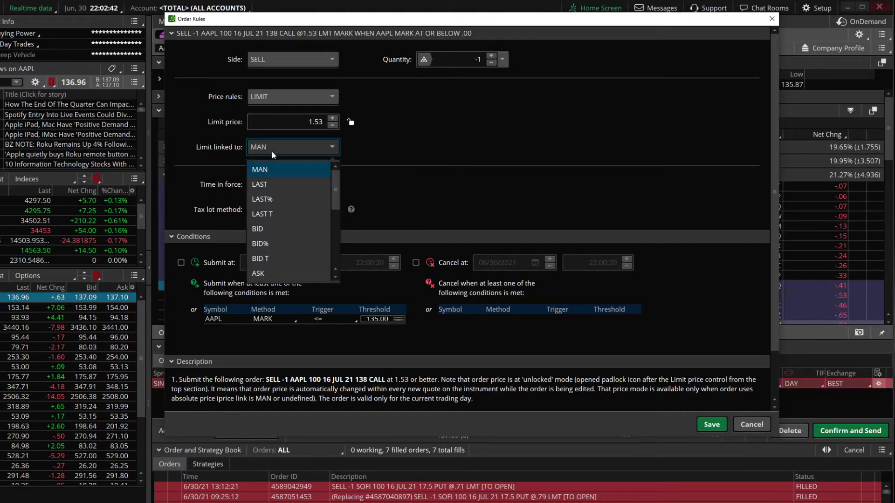
pyautogui.scroll(-3, 284, 198)
pyautogui.click(282, 198)
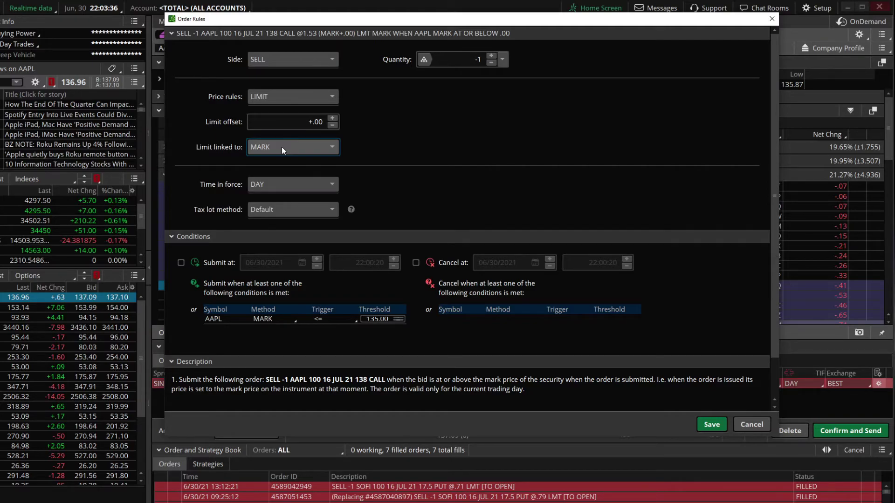
# Set the sell order's limit offset to -.05 from the mark price
pyautogui.click(332, 126)
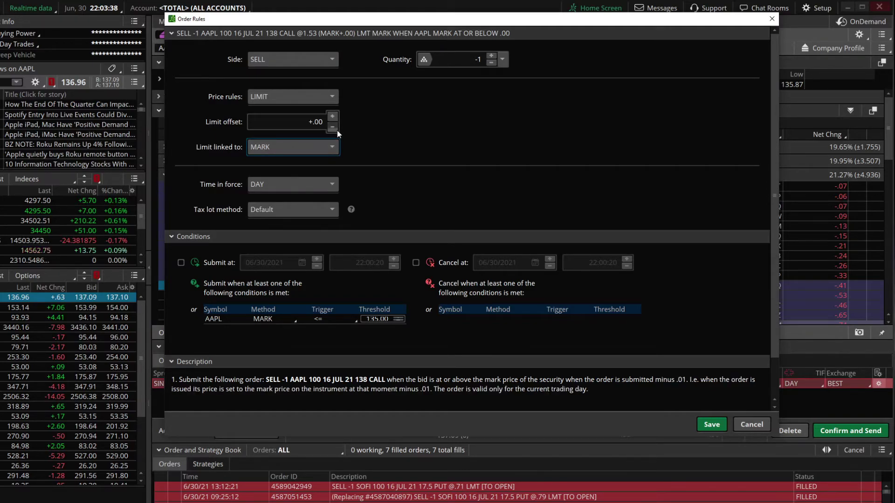
pyautogui.click(332, 127)
pyautogui.click(332, 126)
pyautogui.click(333, 127)
pyautogui.click(332, 127)
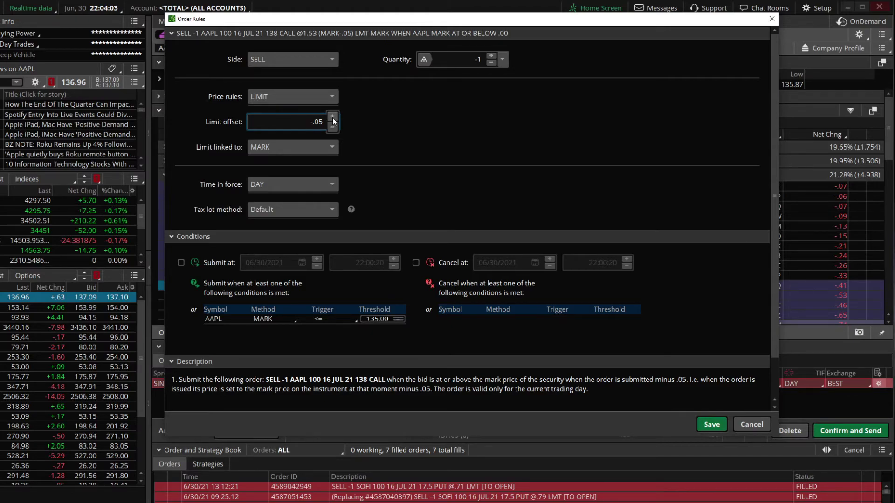
# Change the sell order's limit offset to +.05 above the mark price
pyautogui.click(332, 116)
pyautogui.click(331, 116)
pyautogui.click(333, 116)
pyautogui.click(333, 117)
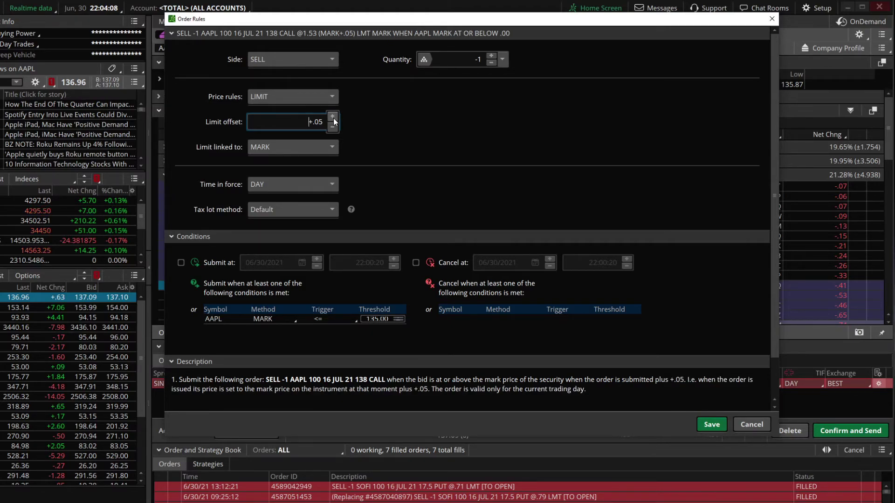